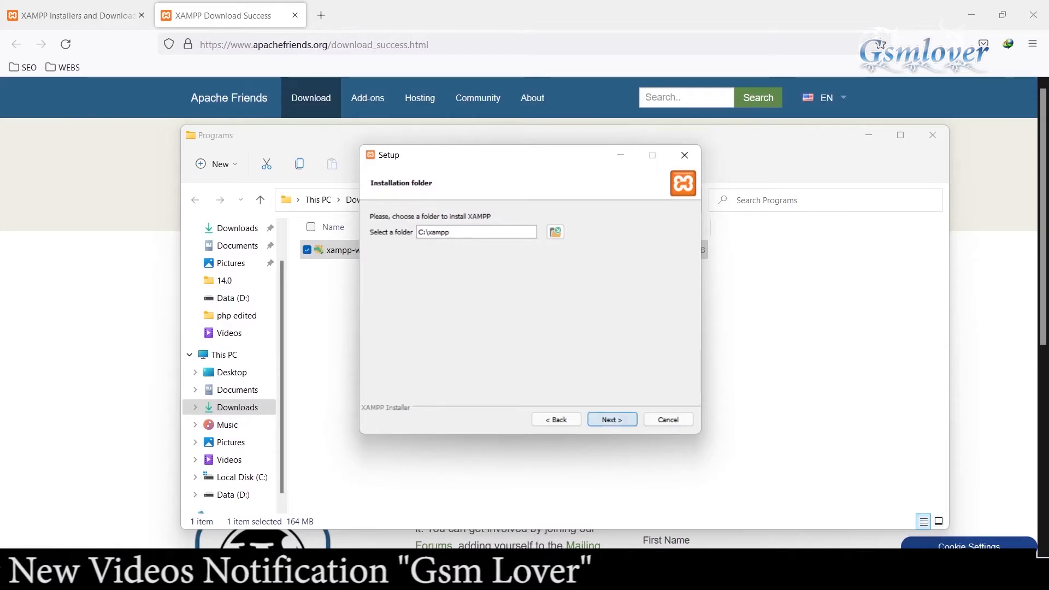
# Step: Install XAMPP into C:\xampp with English as language, skipping the Bitnami information, and finish setup by starting the Control Panel
pyautogui.click(612, 419)
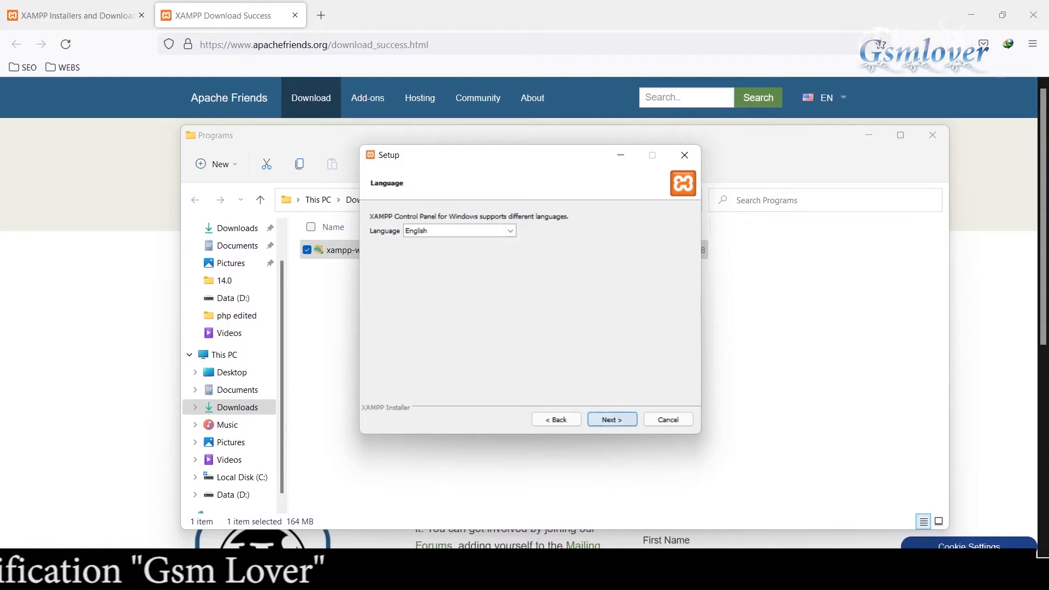
pyautogui.click(612, 419)
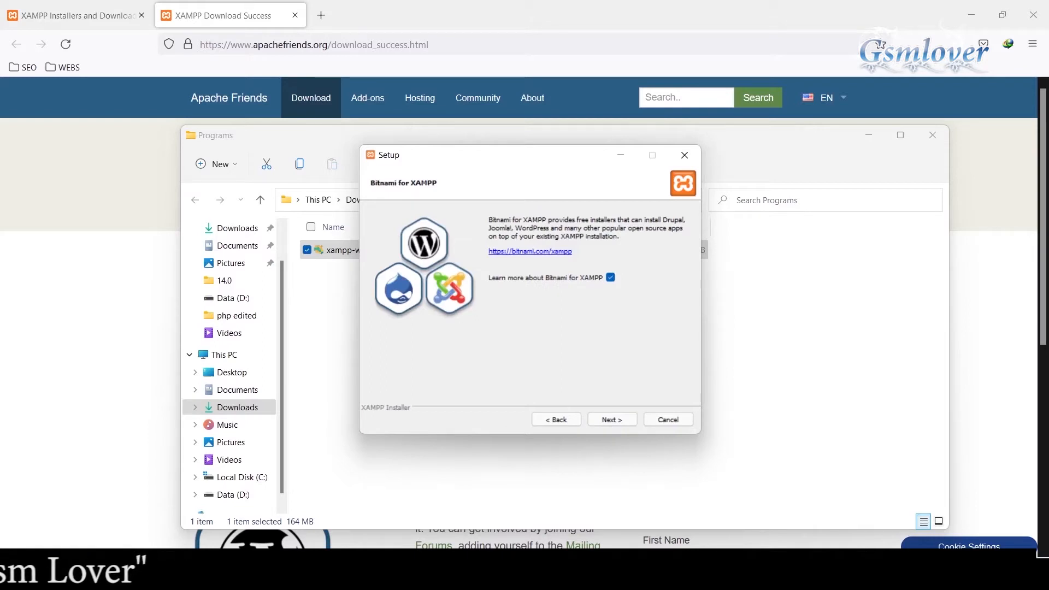
pyautogui.click(610, 277)
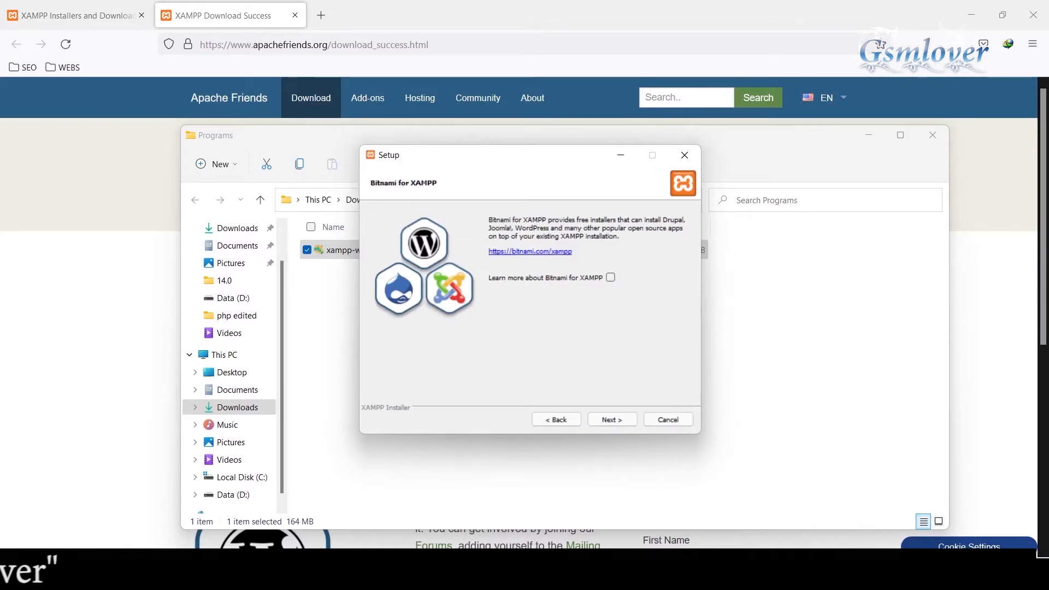
pyautogui.click(612, 419)
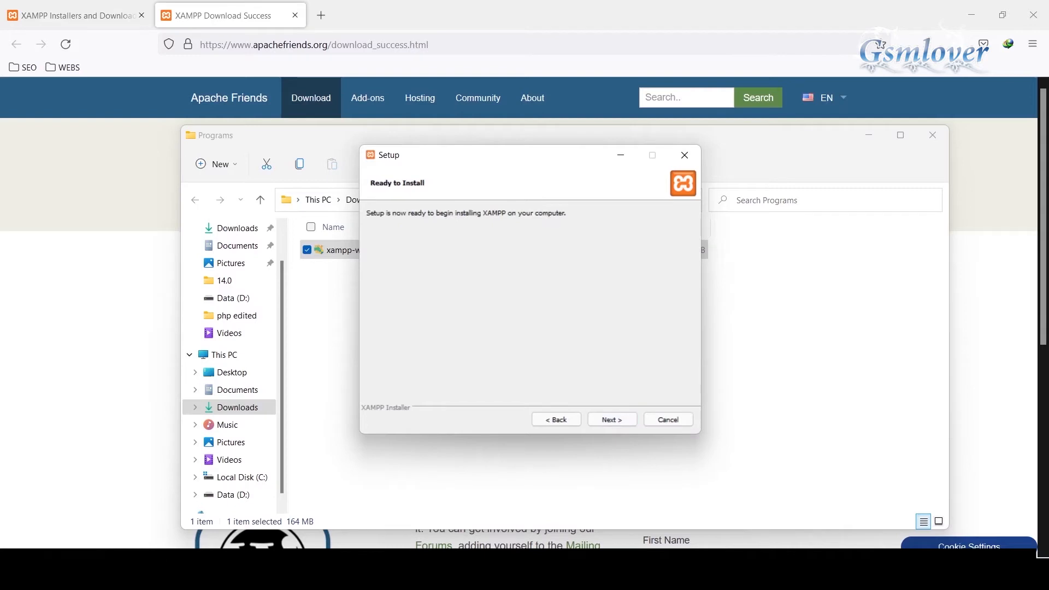
pyautogui.click(611, 419)
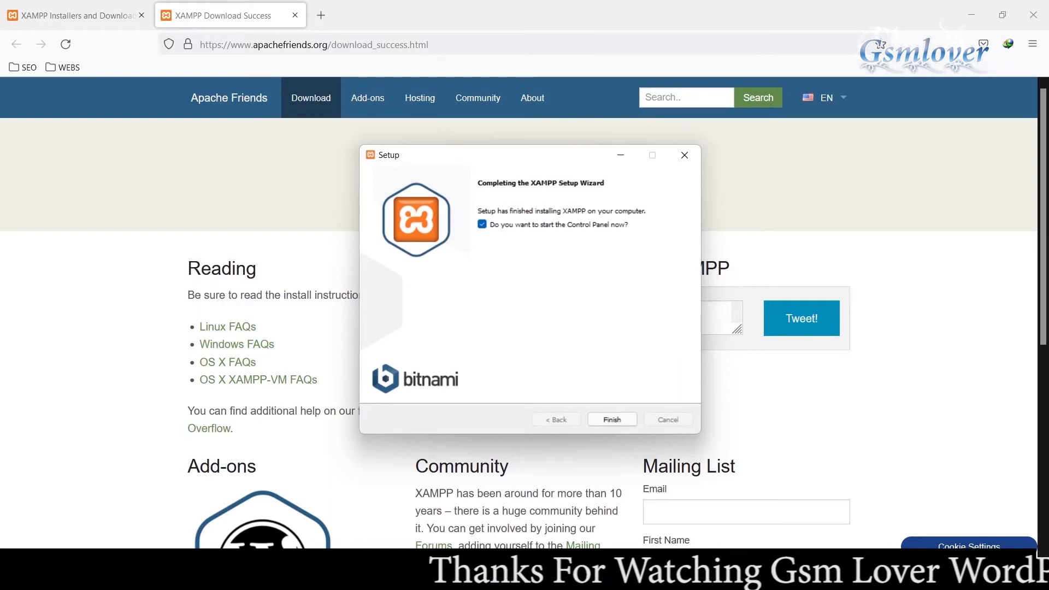
pyautogui.click(612, 419)
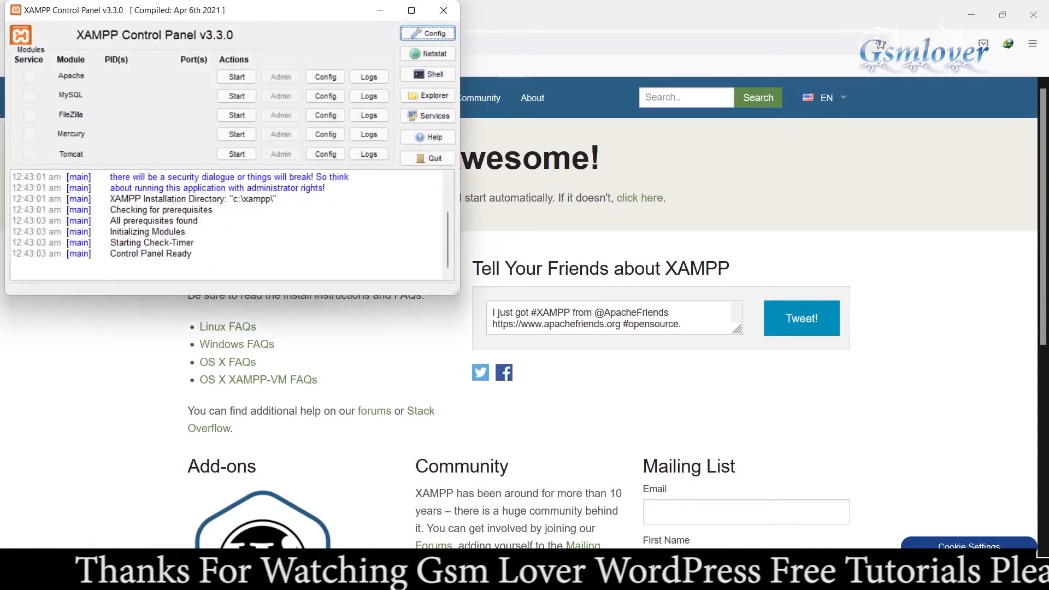
# Step: Move the XAMPP Control Panel to the middle of the screen, start the Apache and MySQL modules, and minimize it
pyautogui.moveTo(246, 10); pyautogui.dragTo(487, 181)
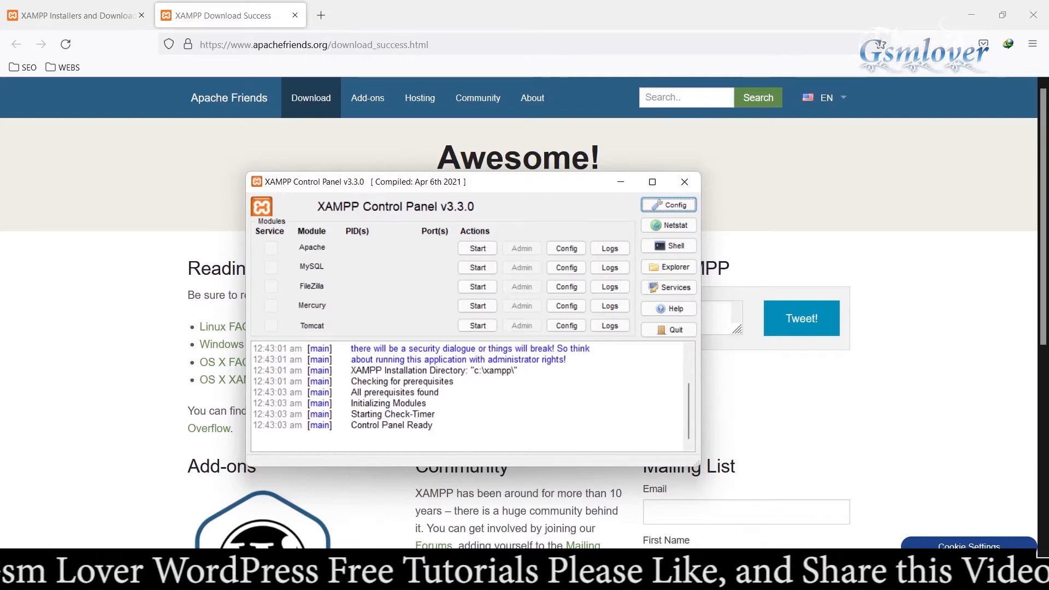
pyautogui.moveTo(491, 181); pyautogui.dragTo(529, 154)
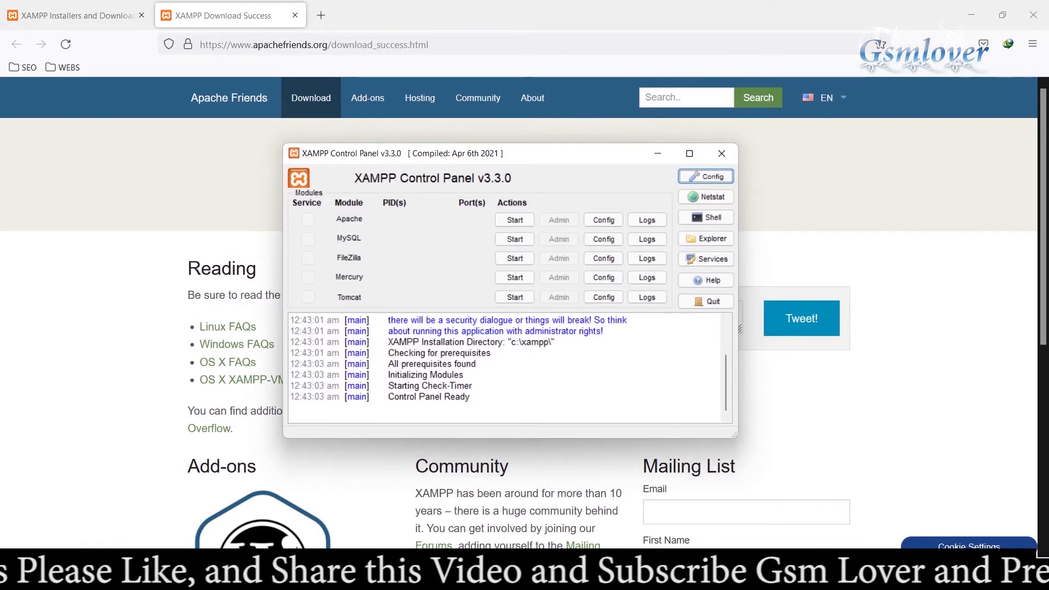
pyautogui.click(515, 220)
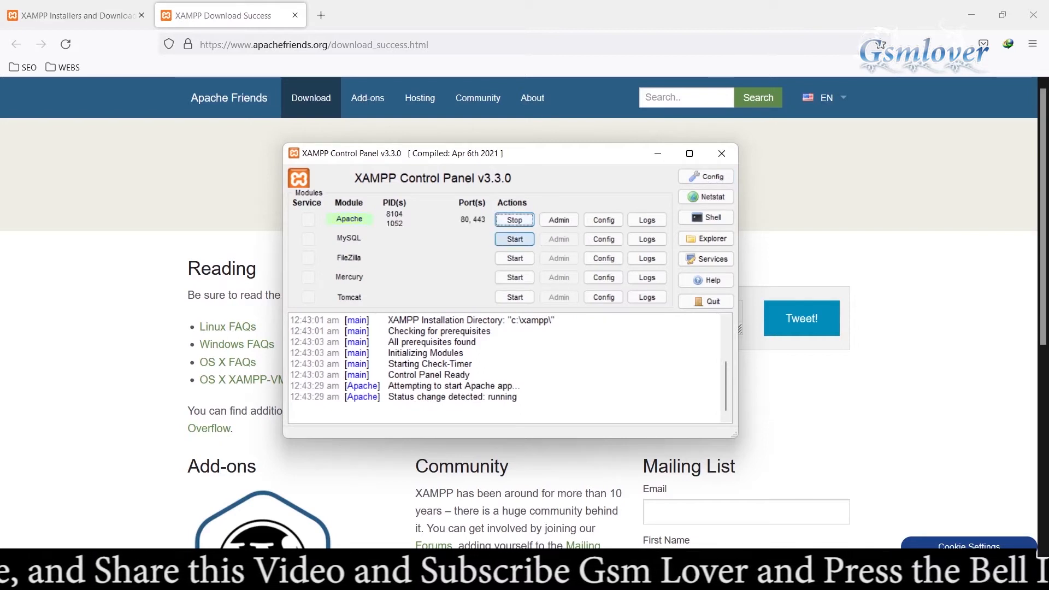
pyautogui.click(515, 239)
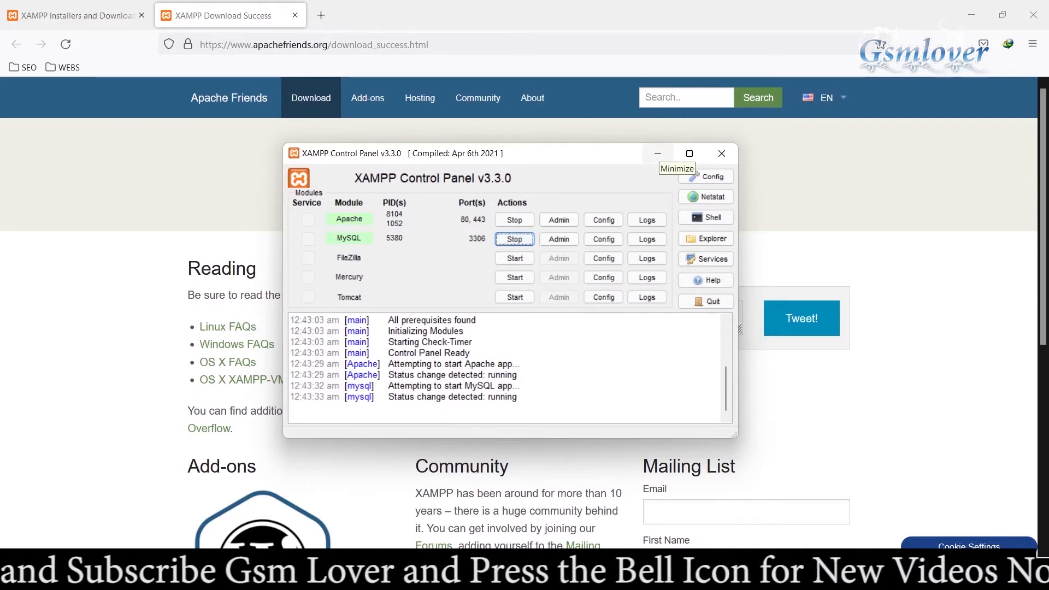
pyautogui.click(658, 153)
# Step: Load localhost in a new browser tab and open phpMyAdmin from the XAMPP dashboard
pyautogui.click(321, 16)
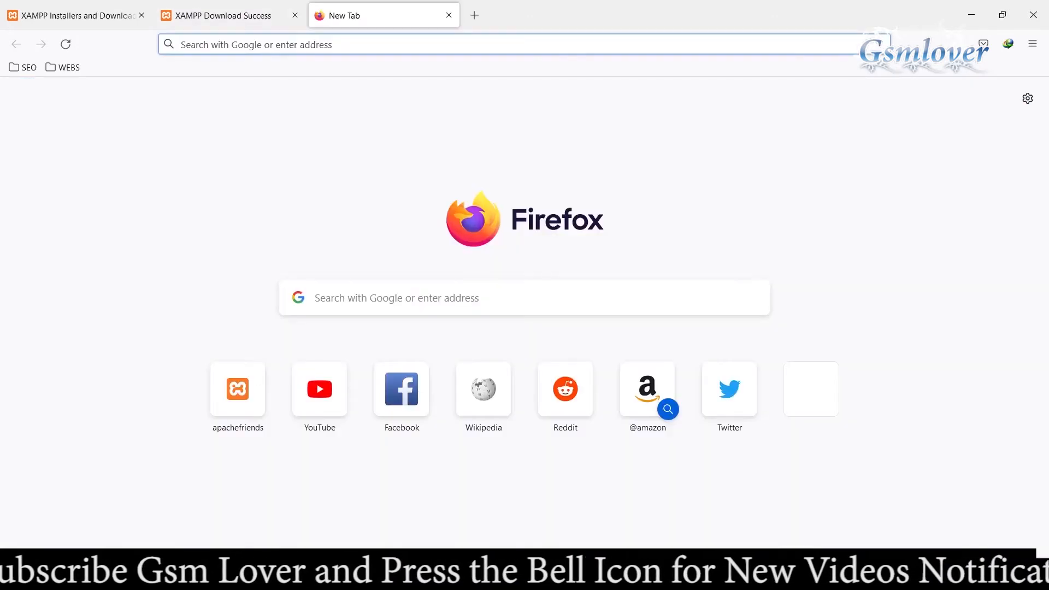
pyautogui.click(328, 45)
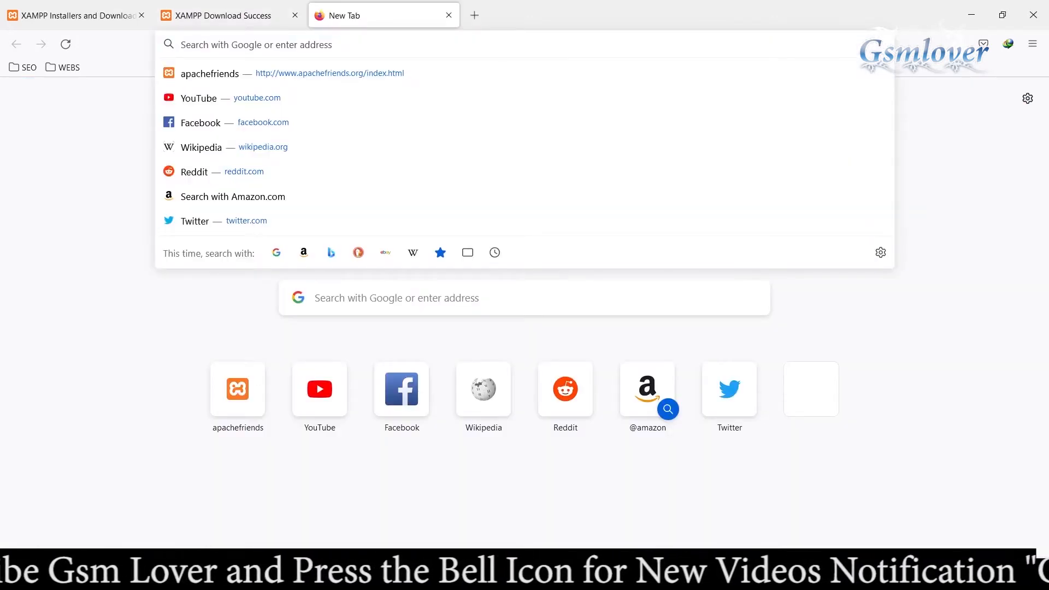
pyautogui.write('localh')
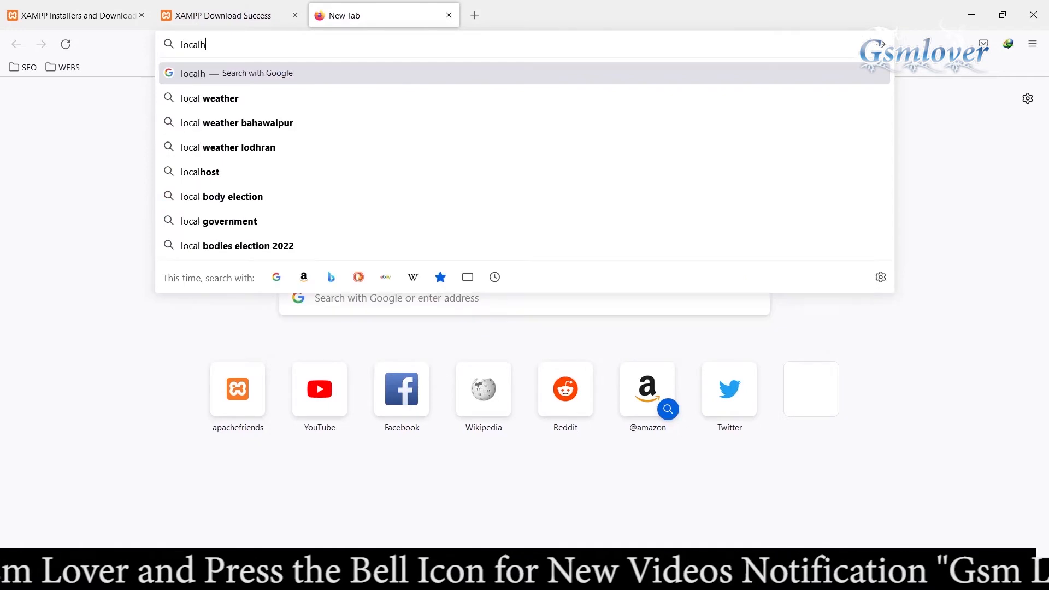
pyautogui.write('ost')
pyautogui.press('Return')
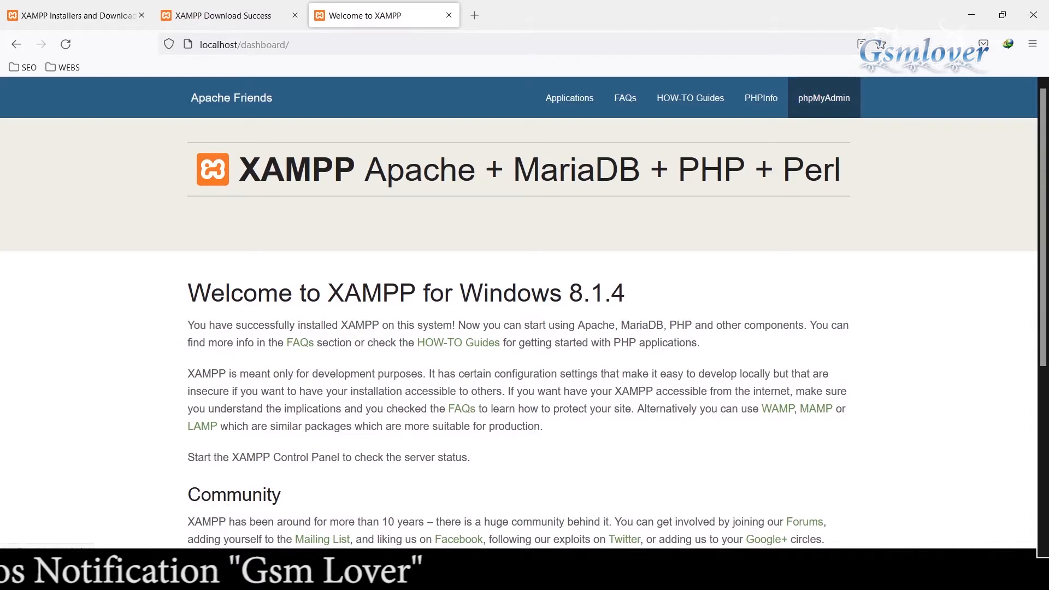
pyautogui.click(824, 97)
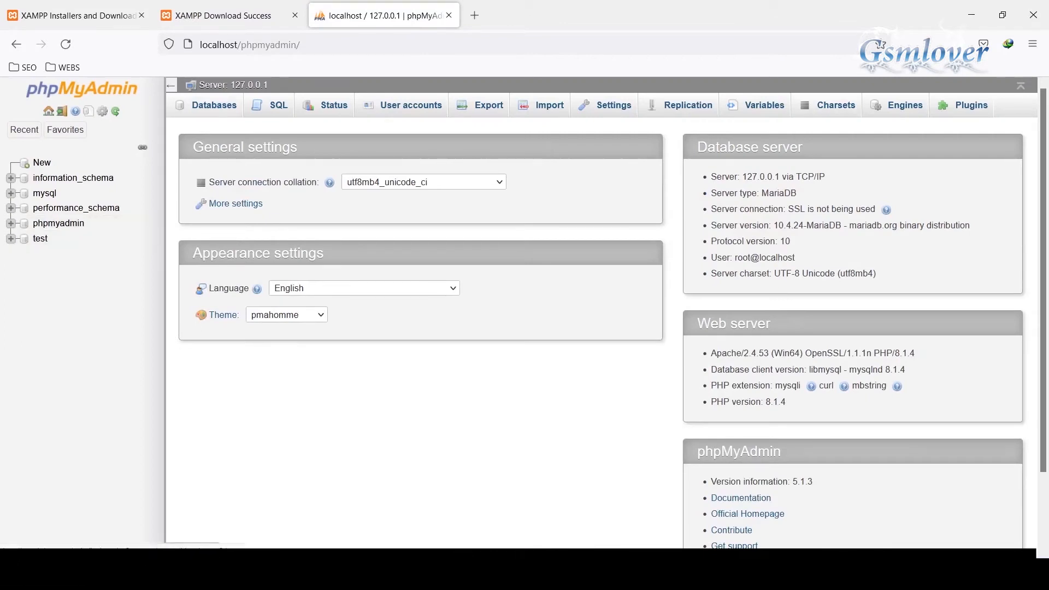
# Step: Create a database named practice with the utf8mb4_general_ci collation
pyautogui.click(214, 105)
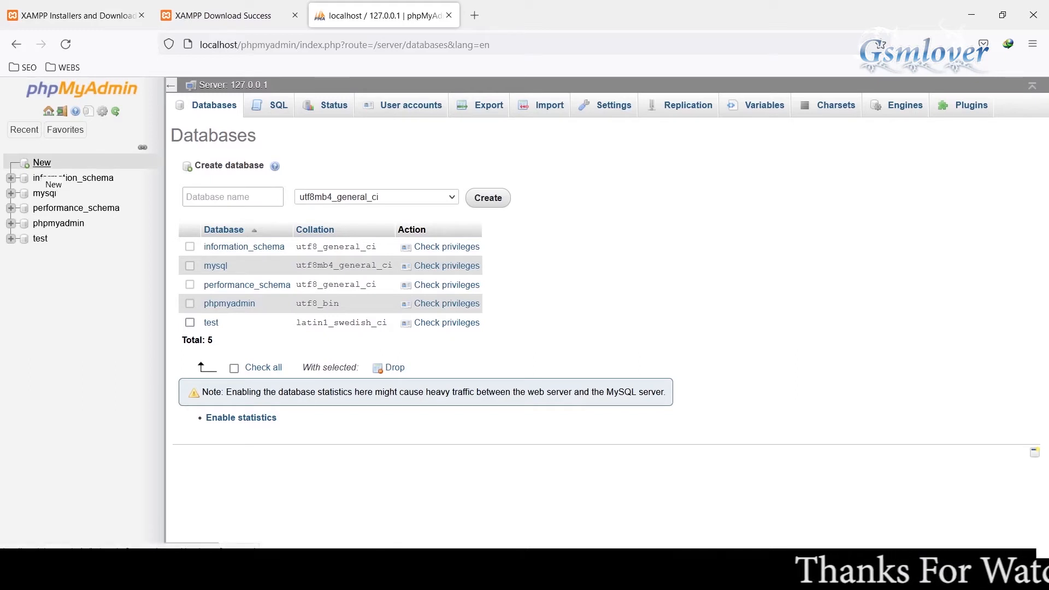
pyautogui.click(232, 197)
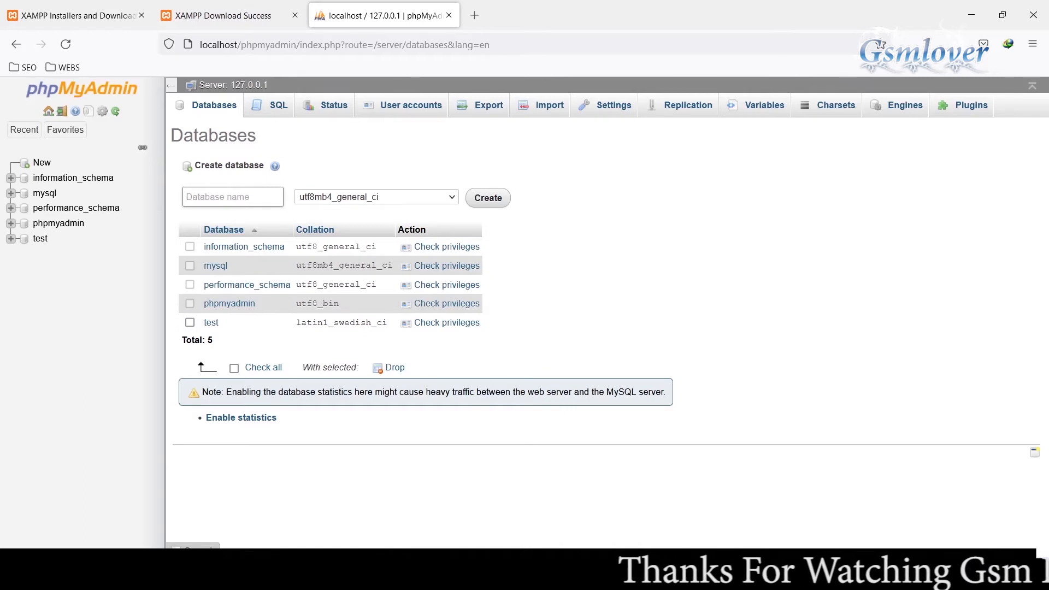
pyautogui.write('pr')
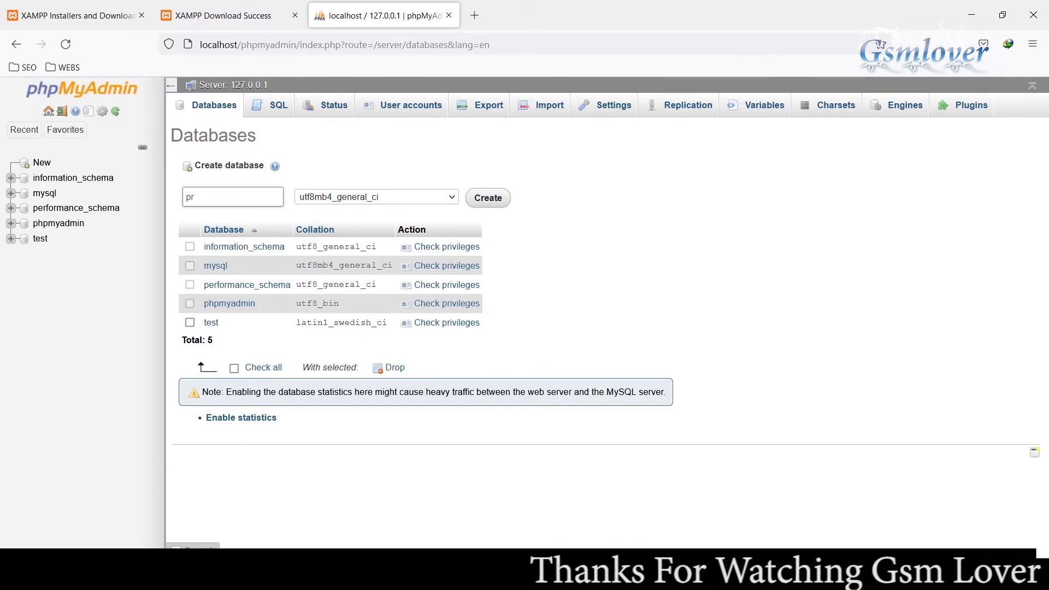
pyautogui.write('actice')
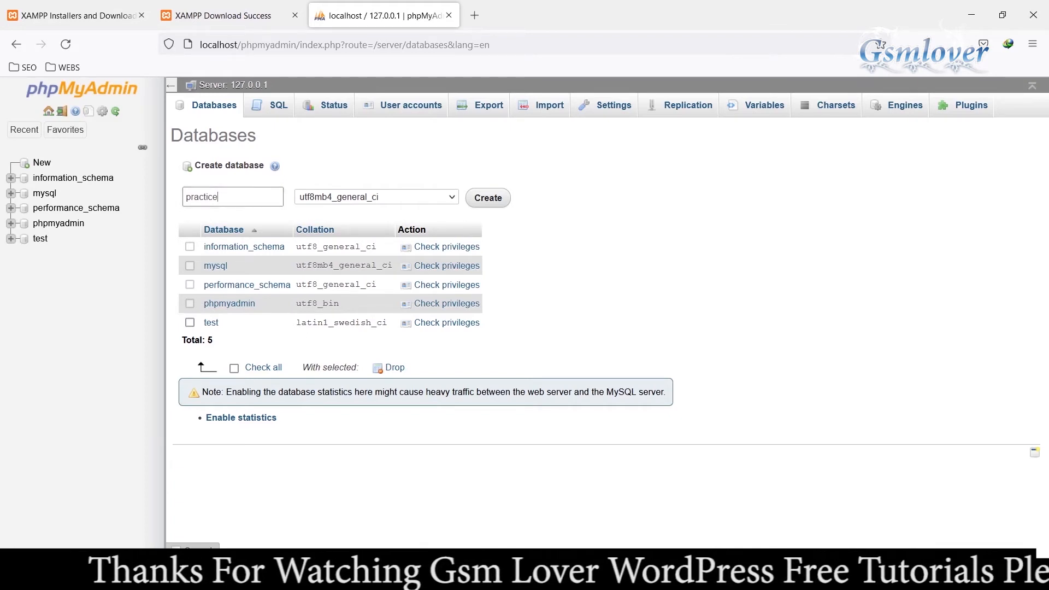
pyautogui.press('Return')
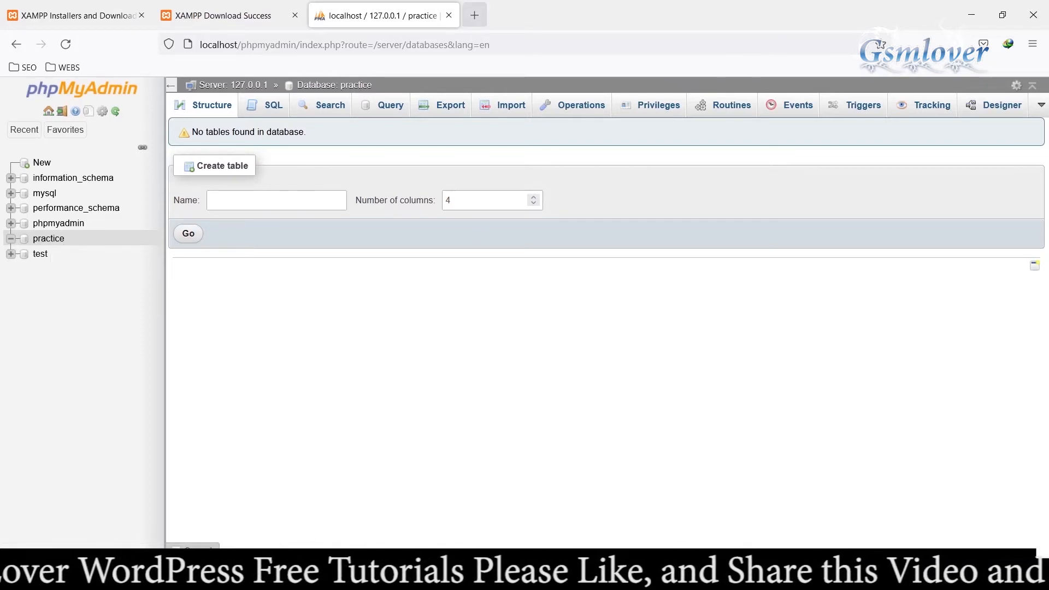
# Step: Search the web for wordpress in a new tab and download WordPress 5.9.2 as a zip from WordPress.org
pyautogui.click(475, 15)
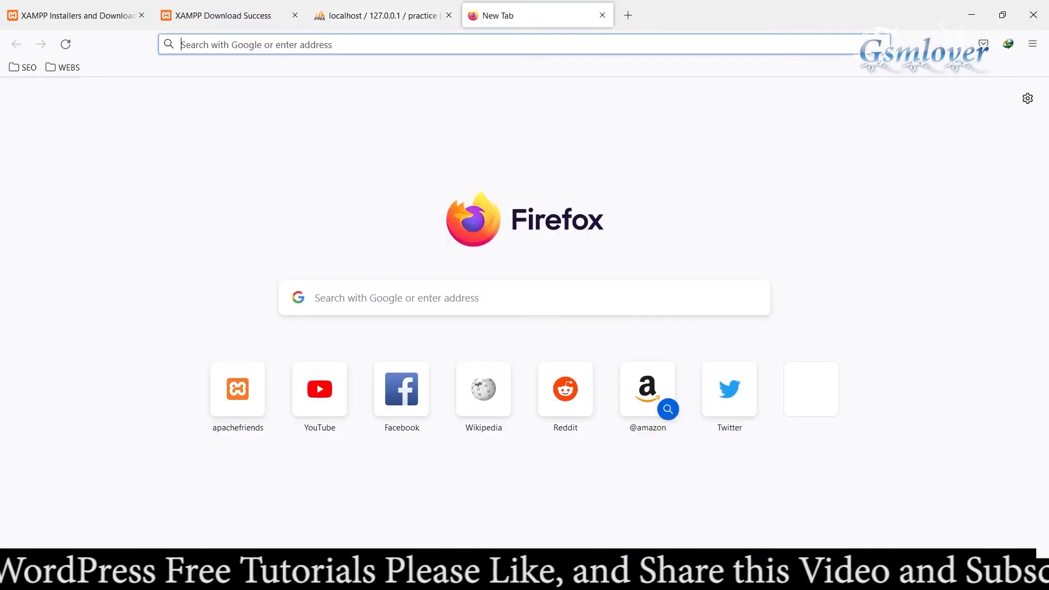
pyautogui.write('wordpress')
pyautogui.press('Return')
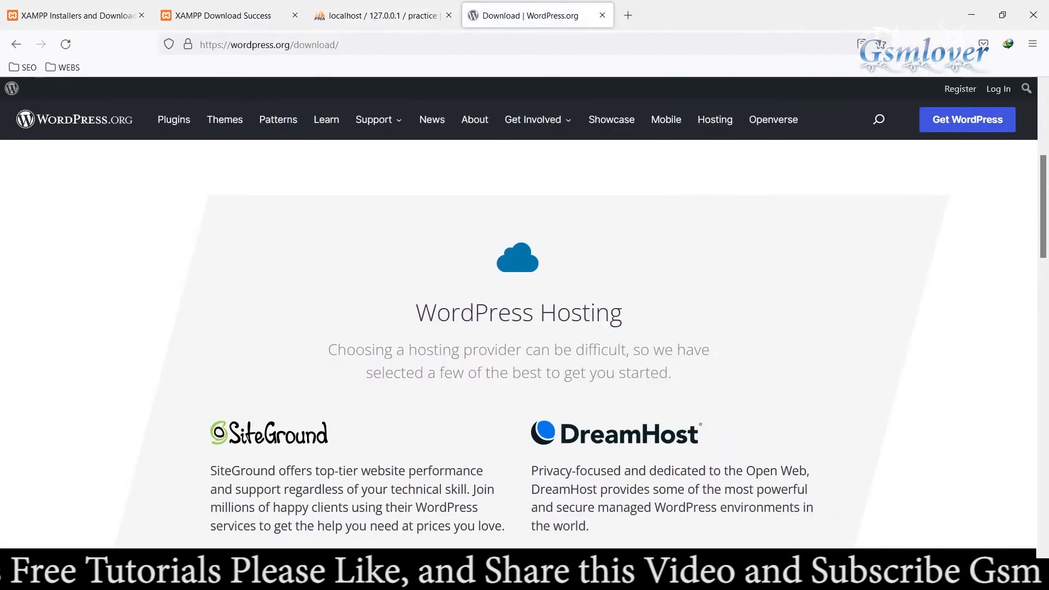
pyautogui.scroll(-9, 519, 328)
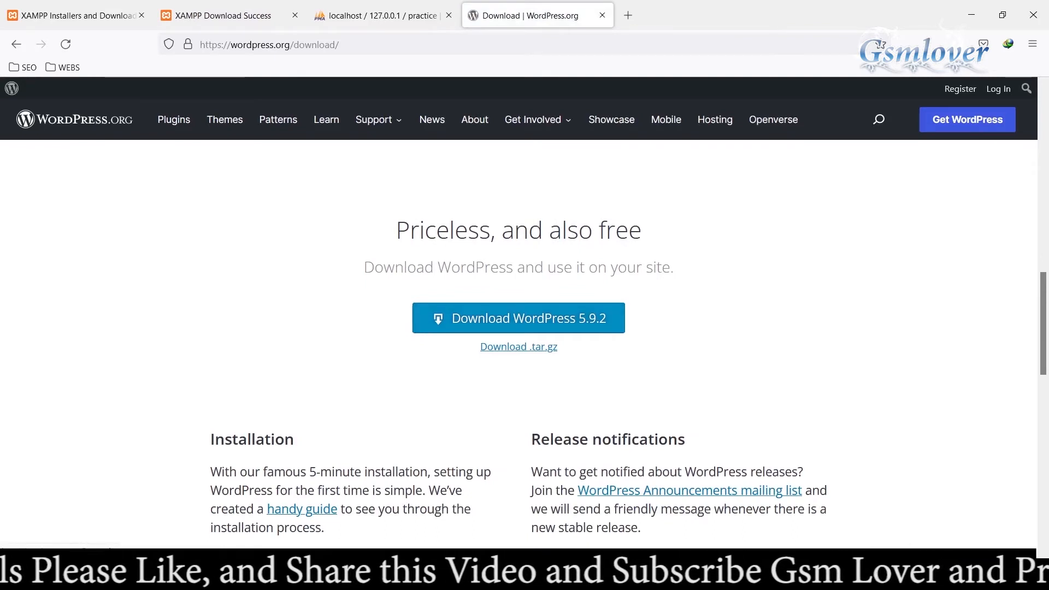
pyautogui.click(519, 318)
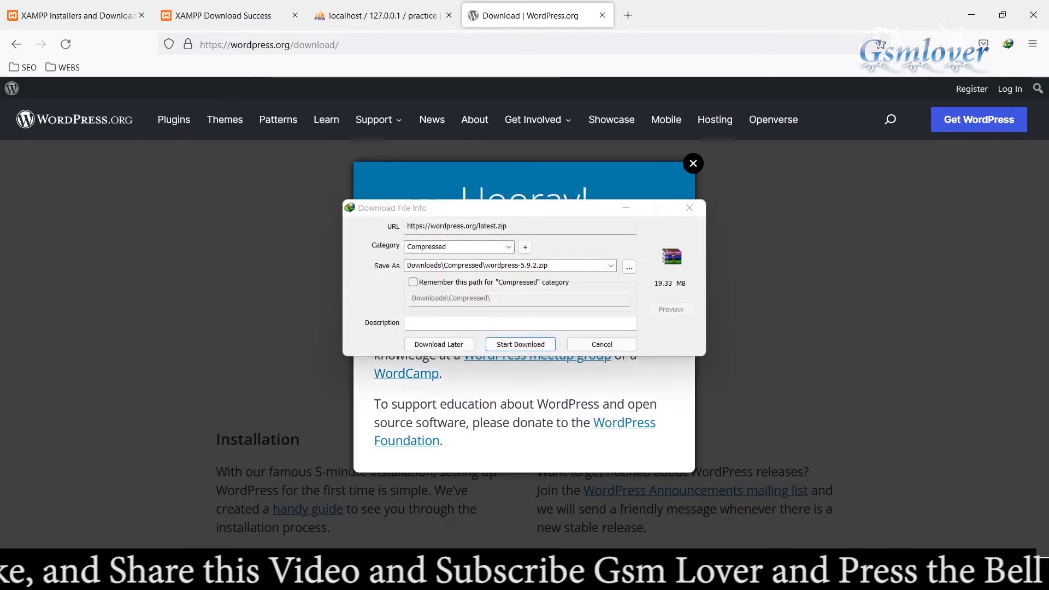
pyautogui.press('Return')
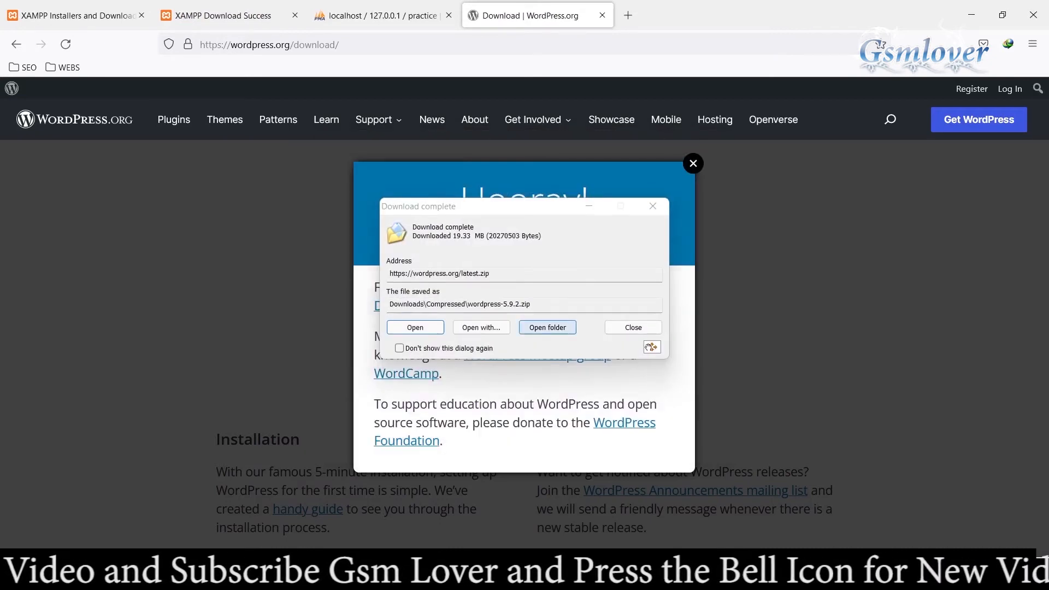
# Step: Copy the downloaded wordpress-5.9.2 archive from its download folder into C:\xampp\htdocs
pyautogui.click(547, 327)
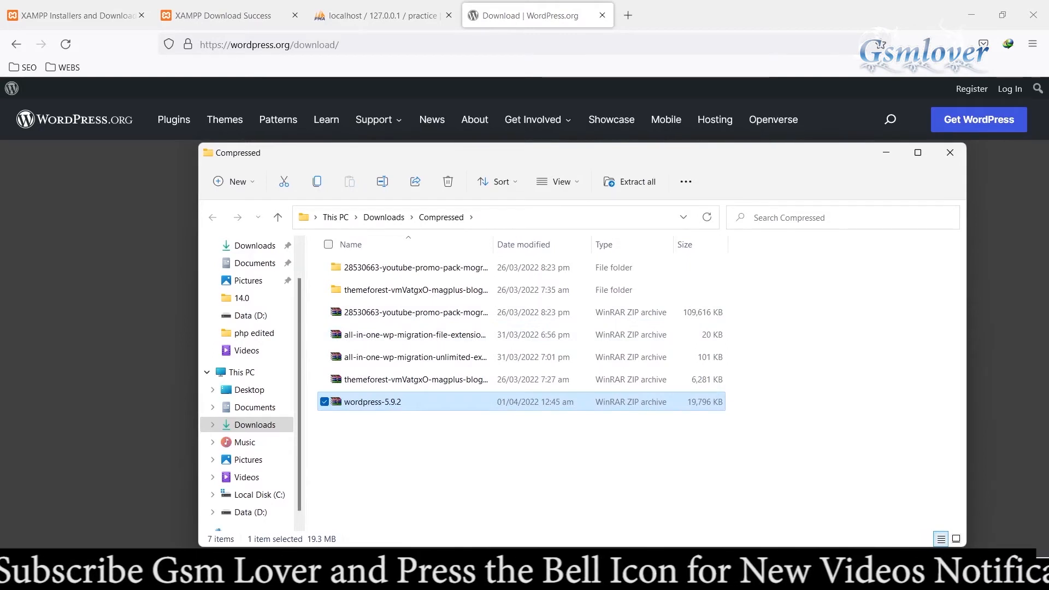
pyautogui.rightClick(389, 403)
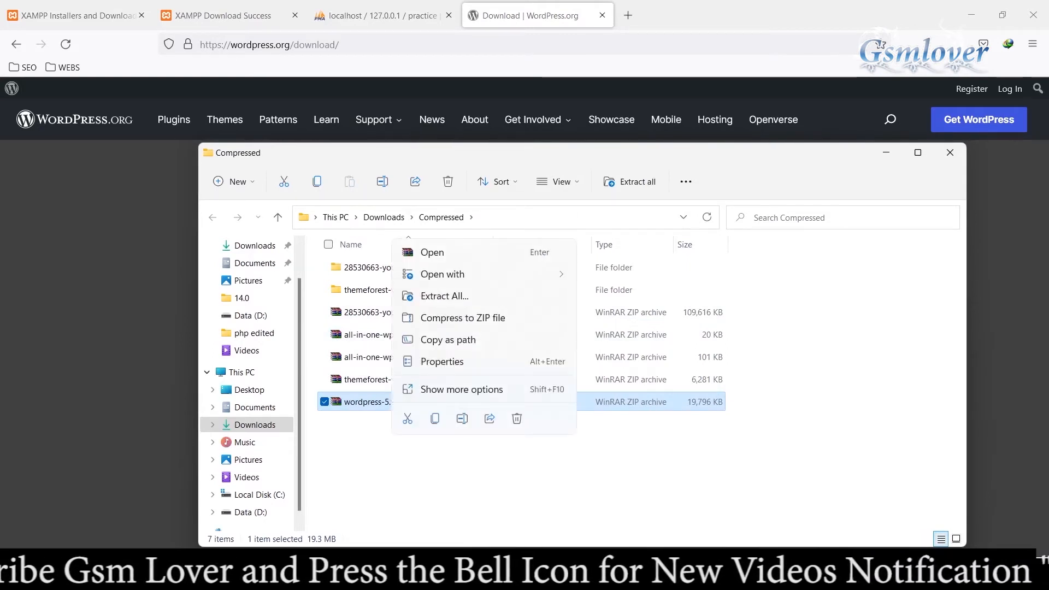
pyautogui.click(435, 419)
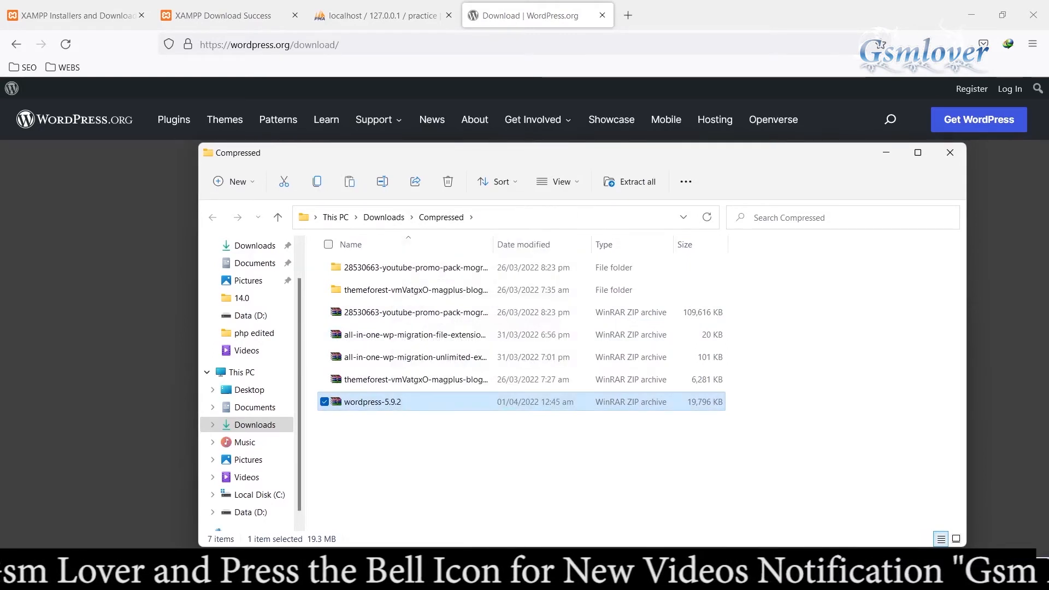
pyautogui.click(259, 495)
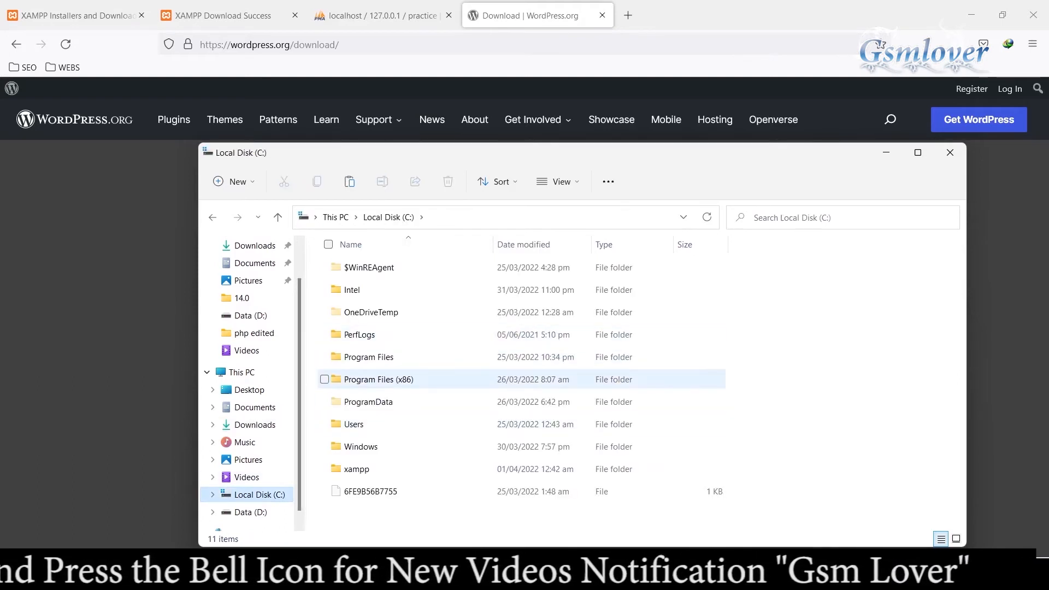
pyautogui.doubleClick(360, 469)
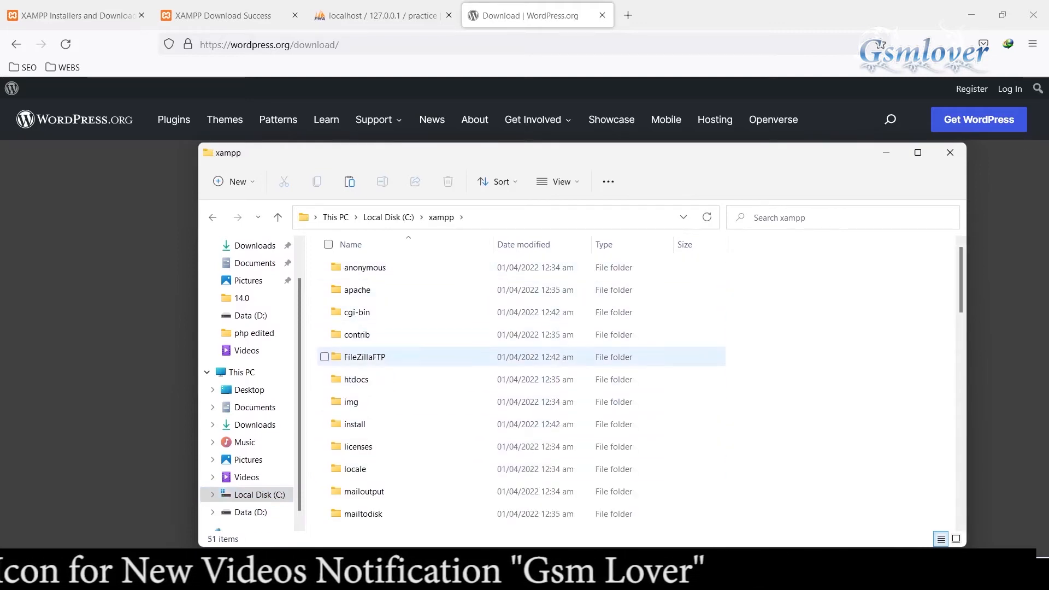
pyautogui.doubleClick(356, 379)
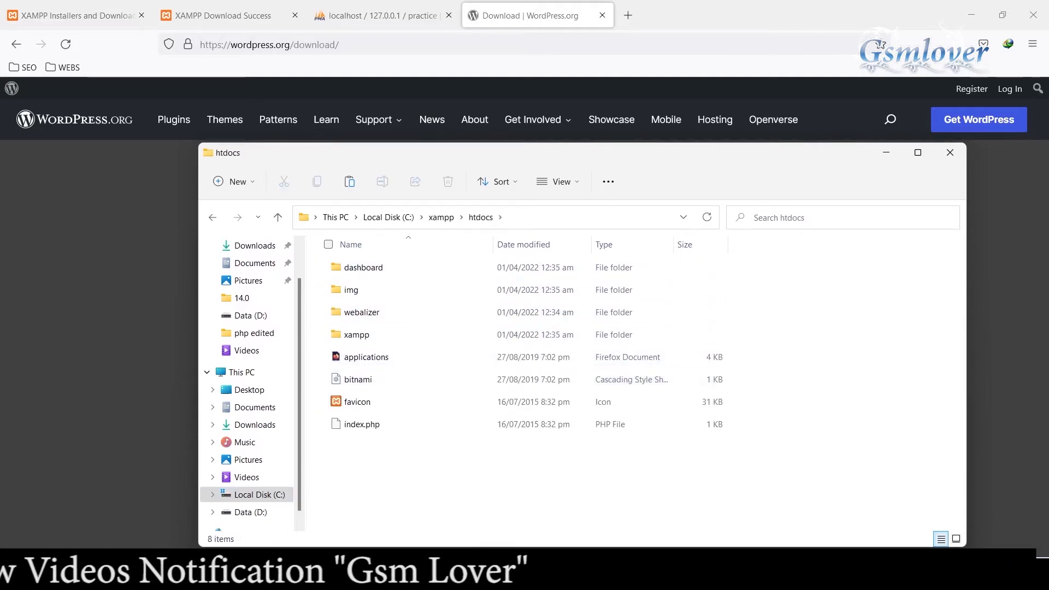
pyautogui.rightClick(405, 307)
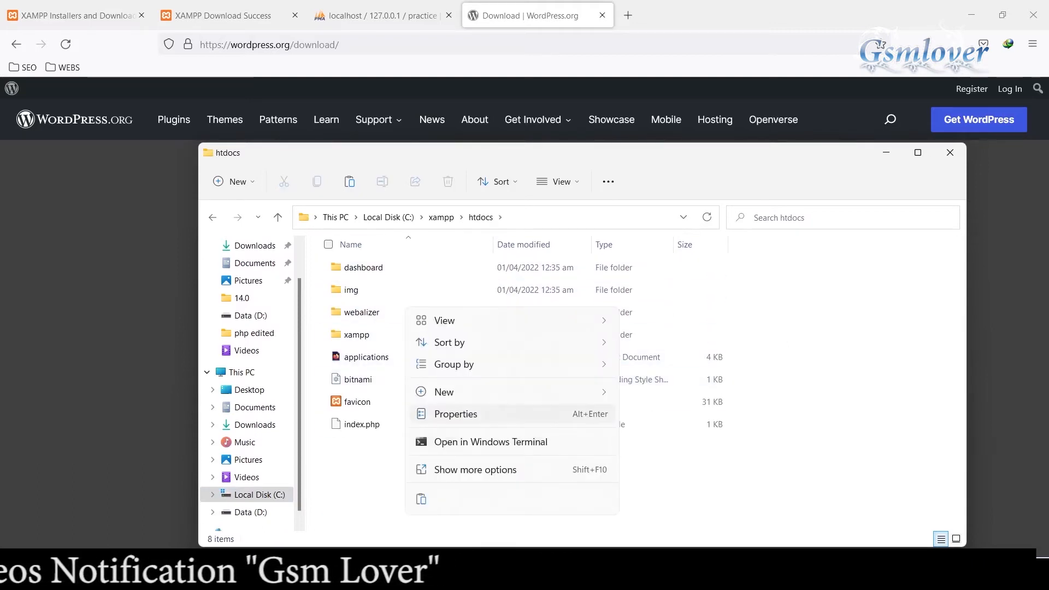
pyautogui.click(422, 499)
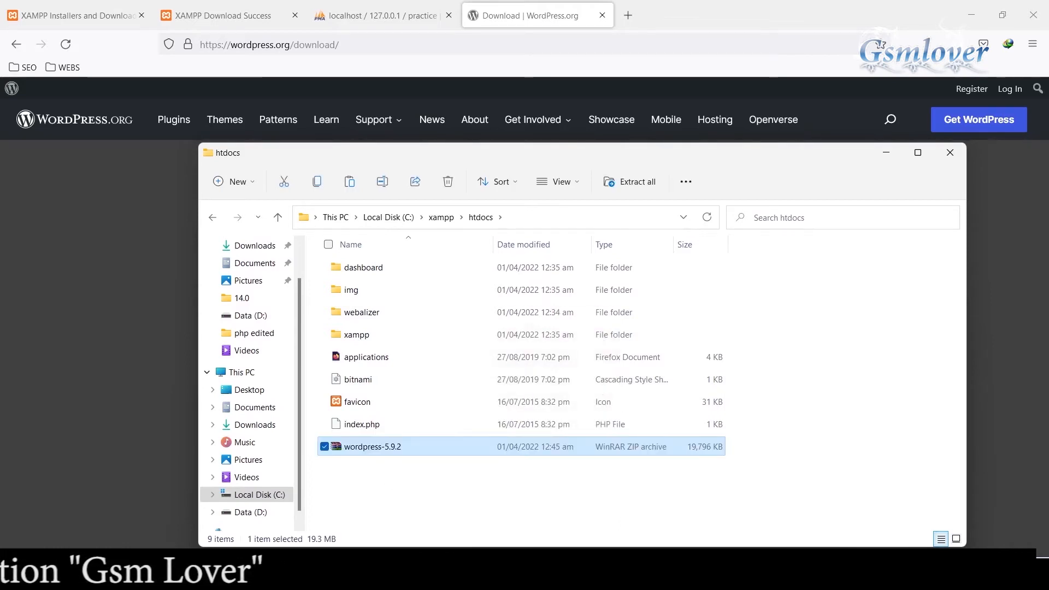
# Step: Extract the wordpress-5.9.2 archive in htdocs into its own wordpress-5.9.2 folder
pyautogui.rightClick(401, 447)
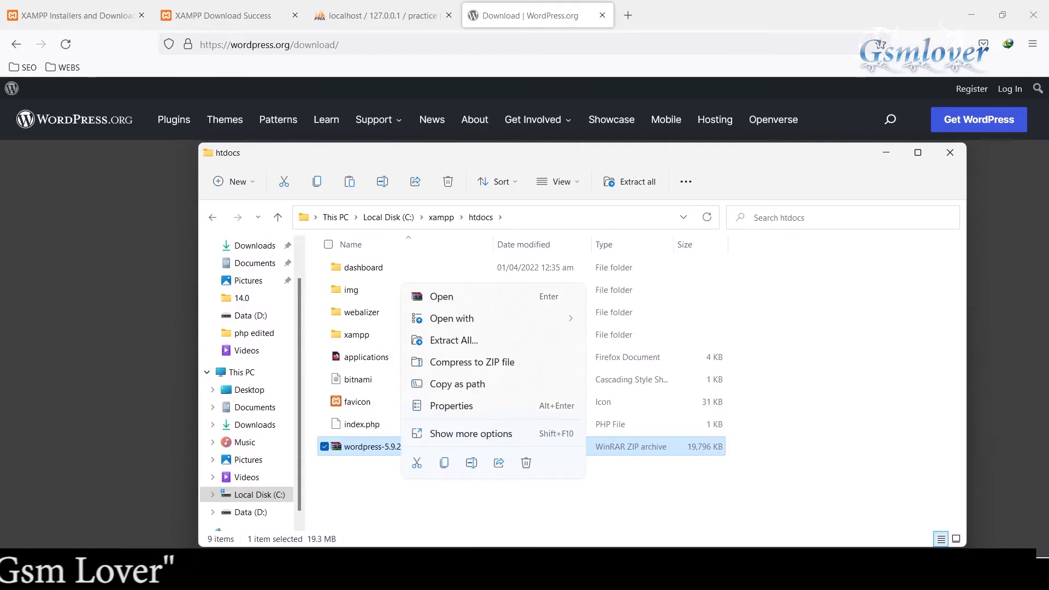
pyautogui.click(471, 433)
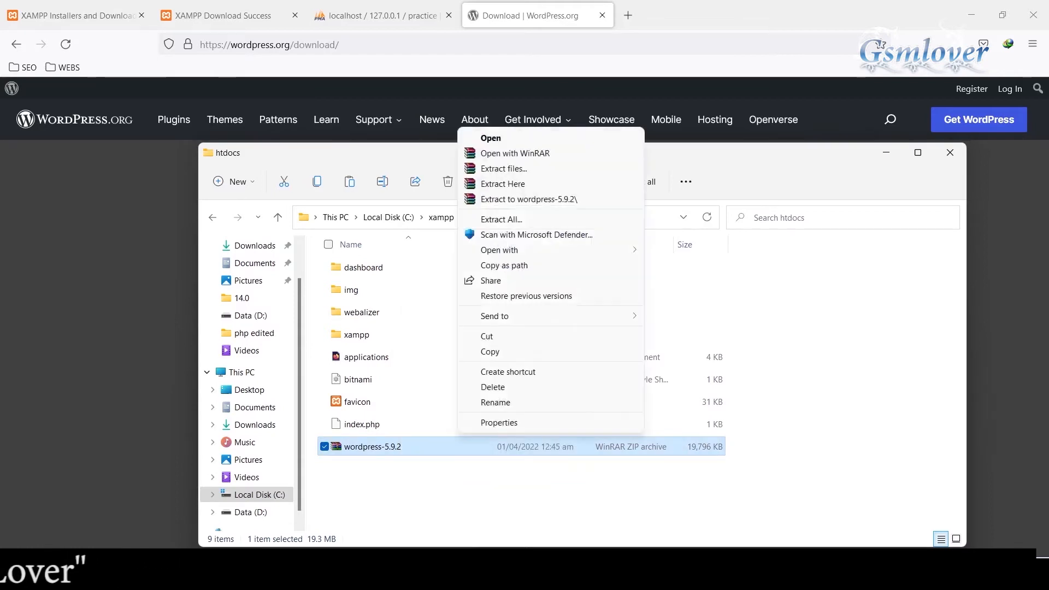
pyautogui.click(529, 199)
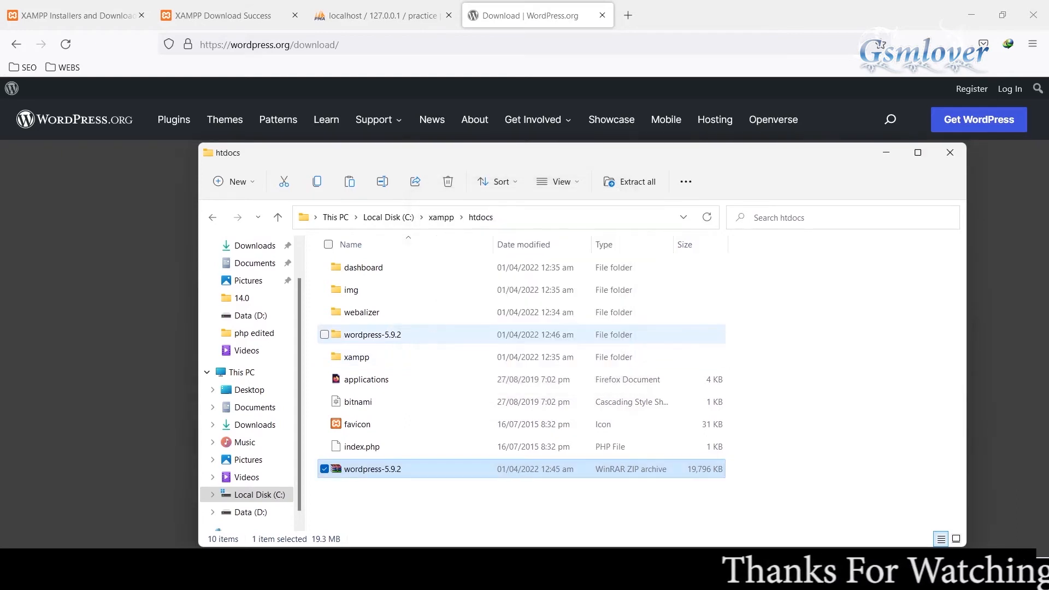
# Step: Move the inner wordpress folder out of the extracted wordpress-5.9.2 folder into C:\xampp\htdocs
pyautogui.click(372, 334)
pyautogui.doubleClick(373, 334)
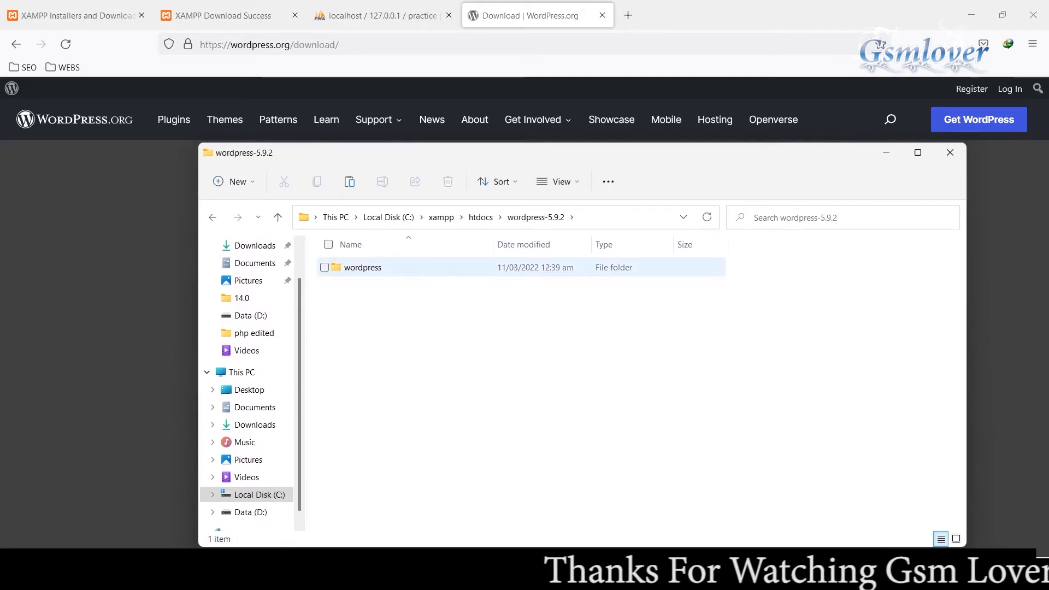
pyautogui.click(363, 268)
pyautogui.rightClick(387, 271)
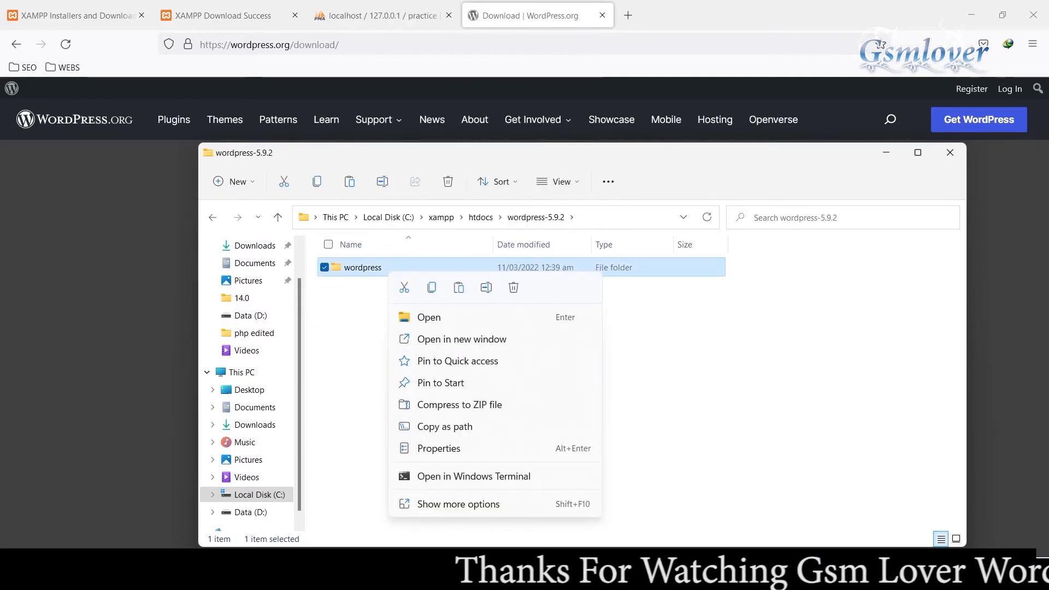
pyautogui.click(405, 288)
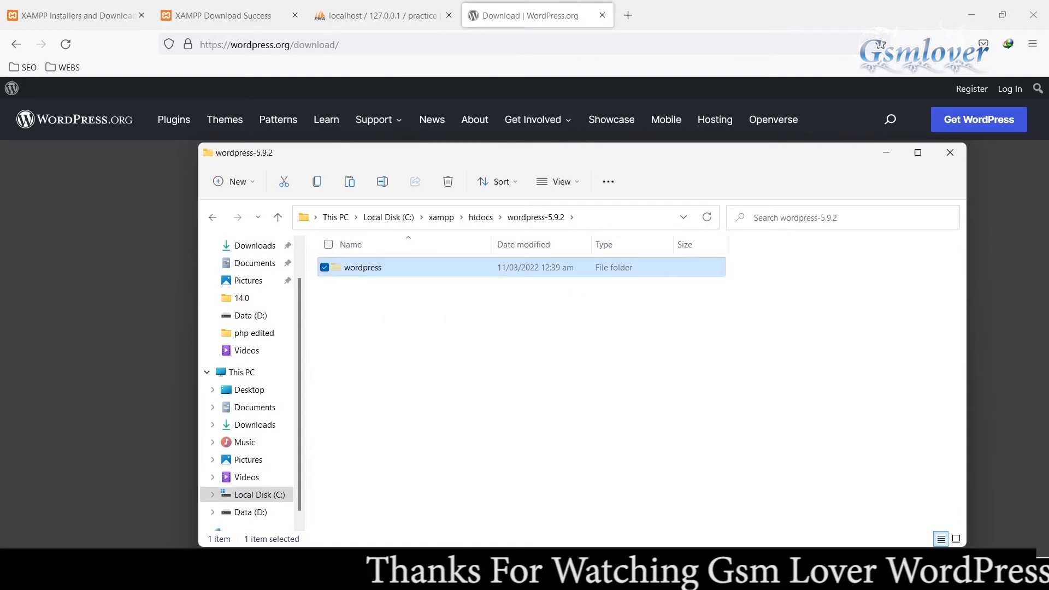
pyautogui.click(481, 217)
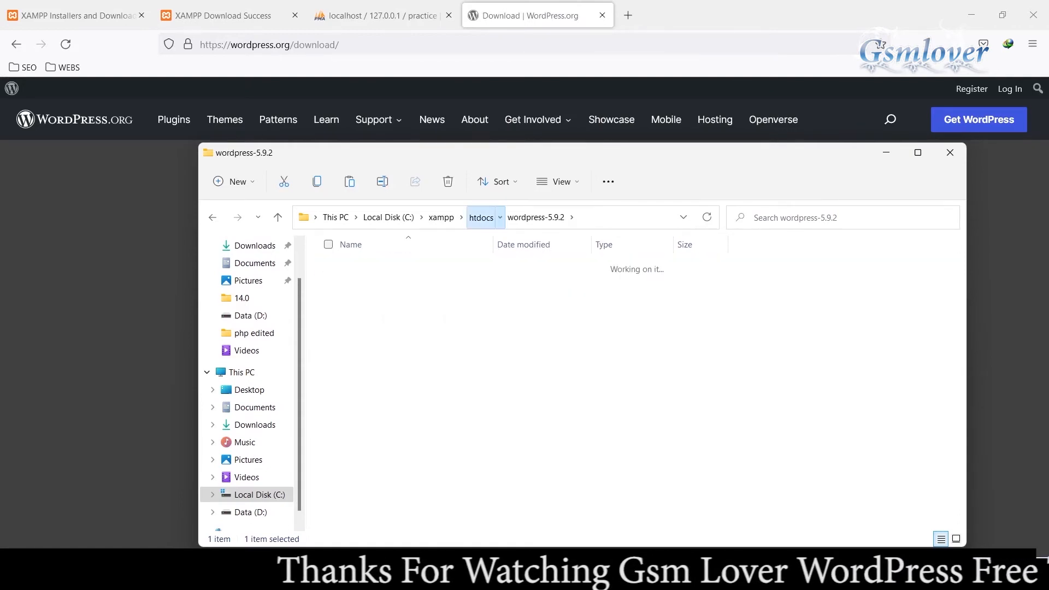
pyautogui.rightClick(426, 526)
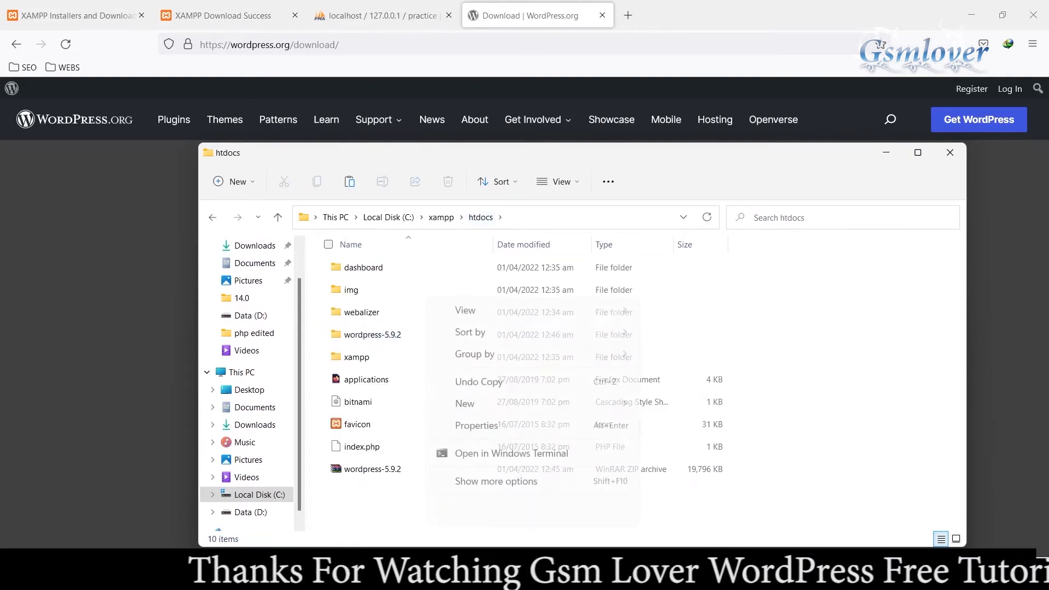
pyautogui.click(442, 511)
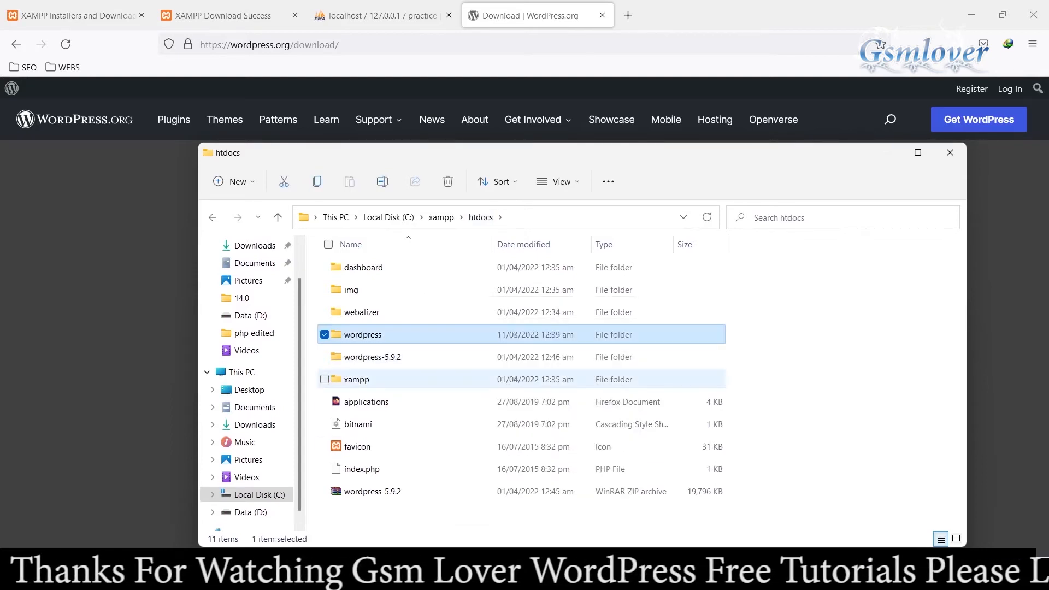
# Step: Permanently delete the emptied wordpress-5.9.2 folder from htdocs
pyautogui.click(377, 357)
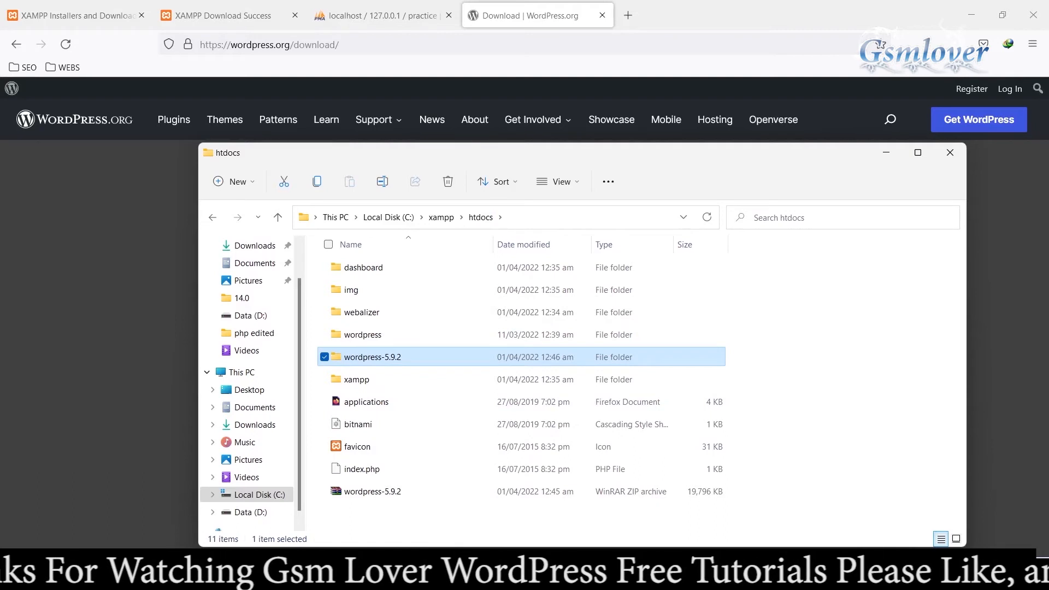
pyautogui.hotkey('shift', 'Delete')
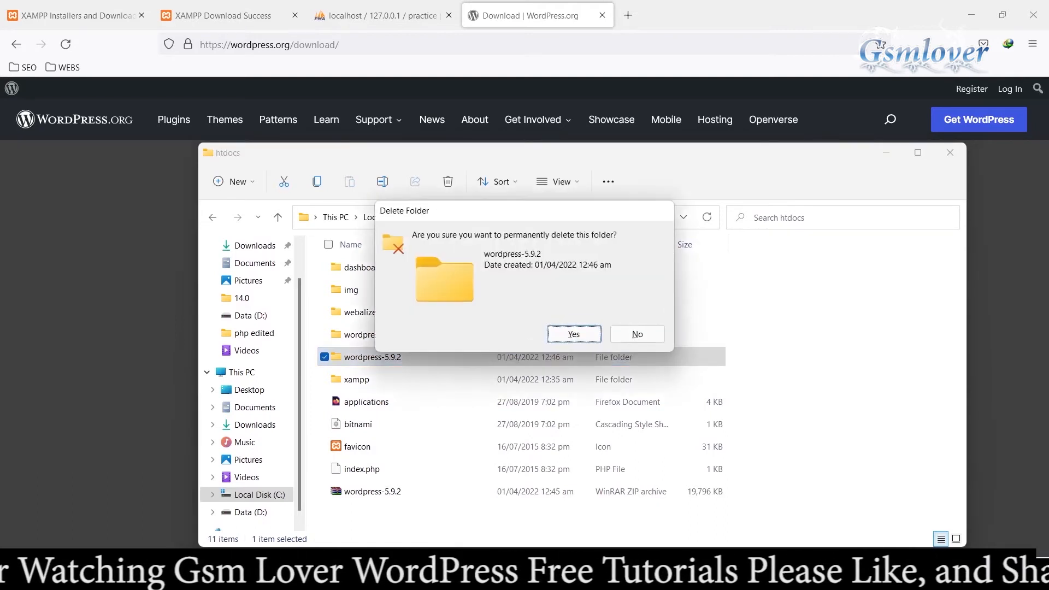
pyautogui.press('Return')
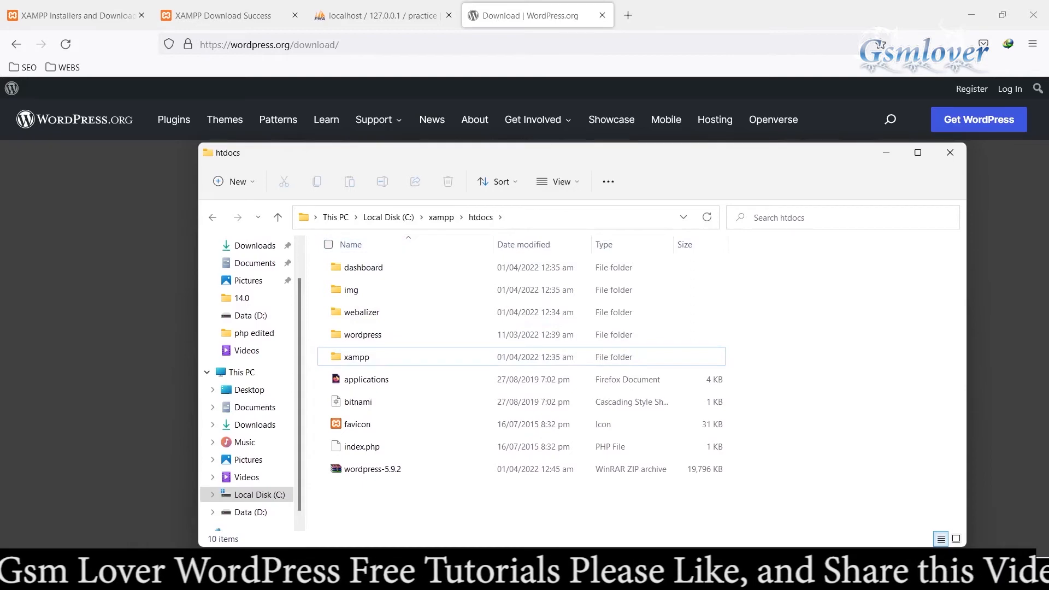
# Step: Close the WordPress download page and load localhost/wordpress in a new browser tab
pyautogui.click(383, 44)
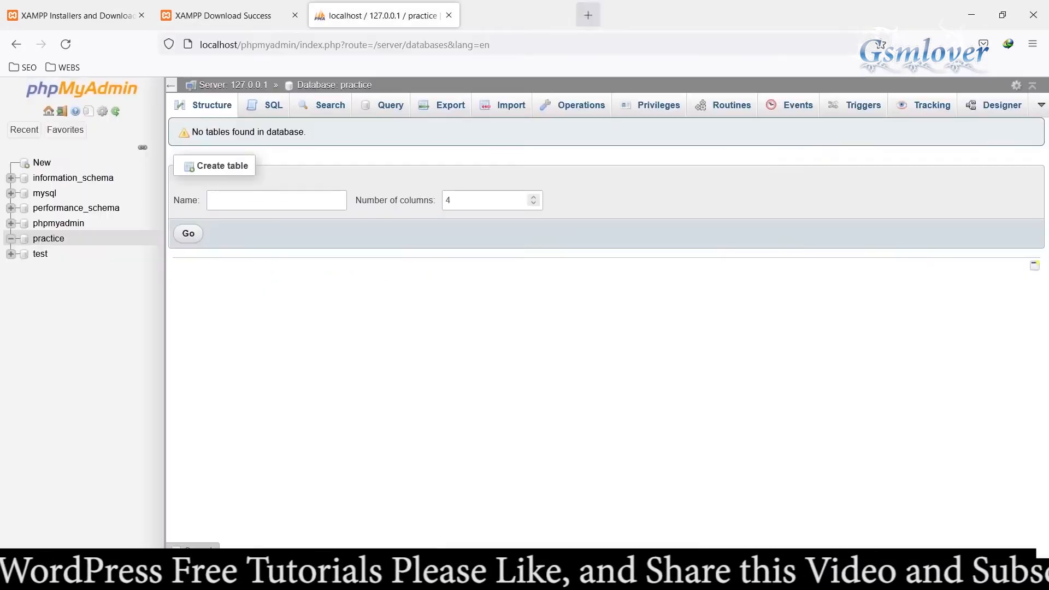
pyautogui.click(602, 15)
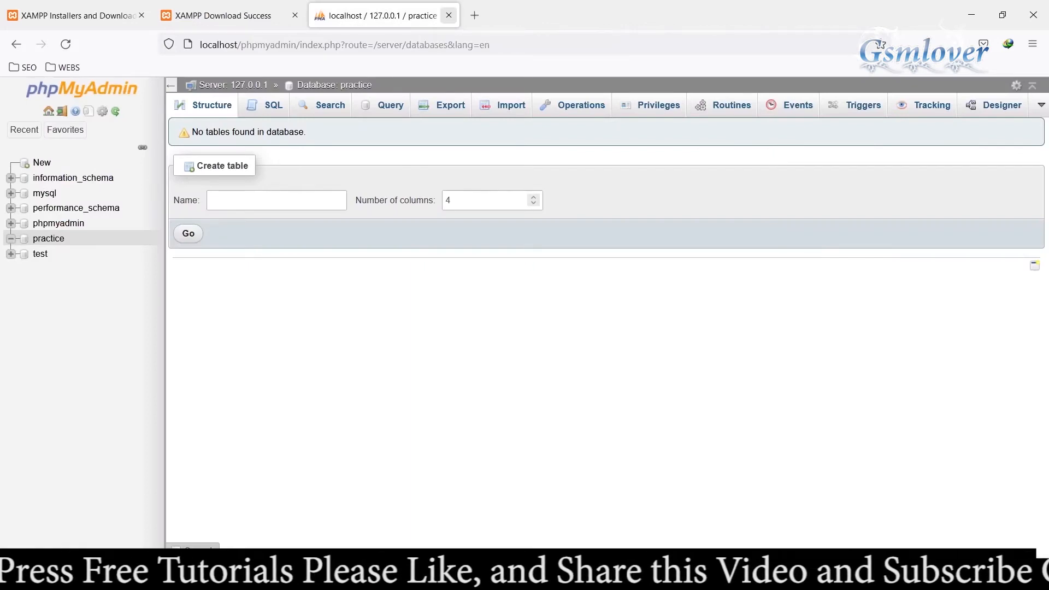
pyautogui.click(474, 16)
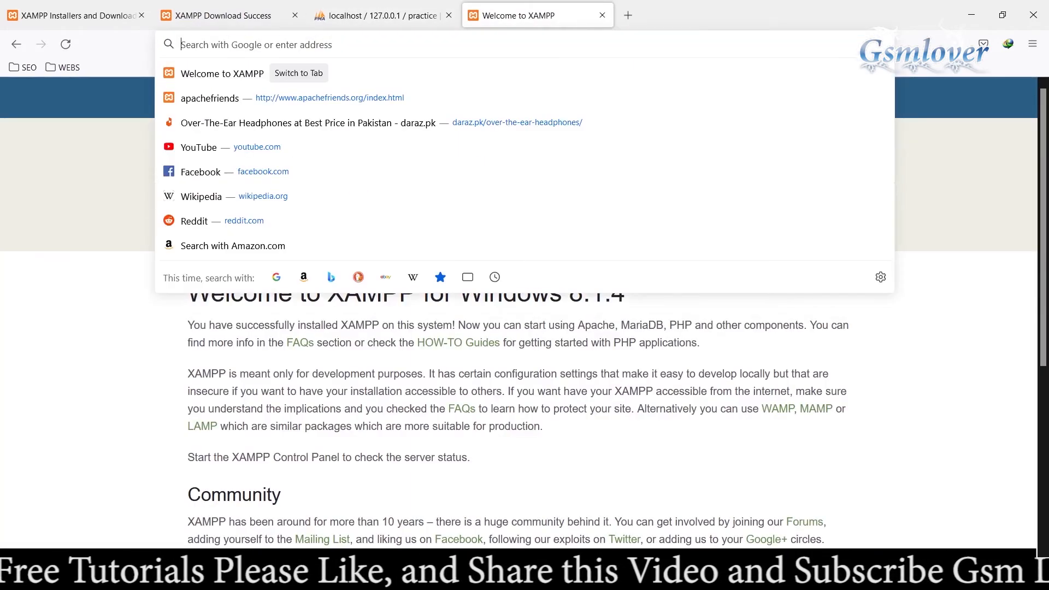
pyautogui.write('local')
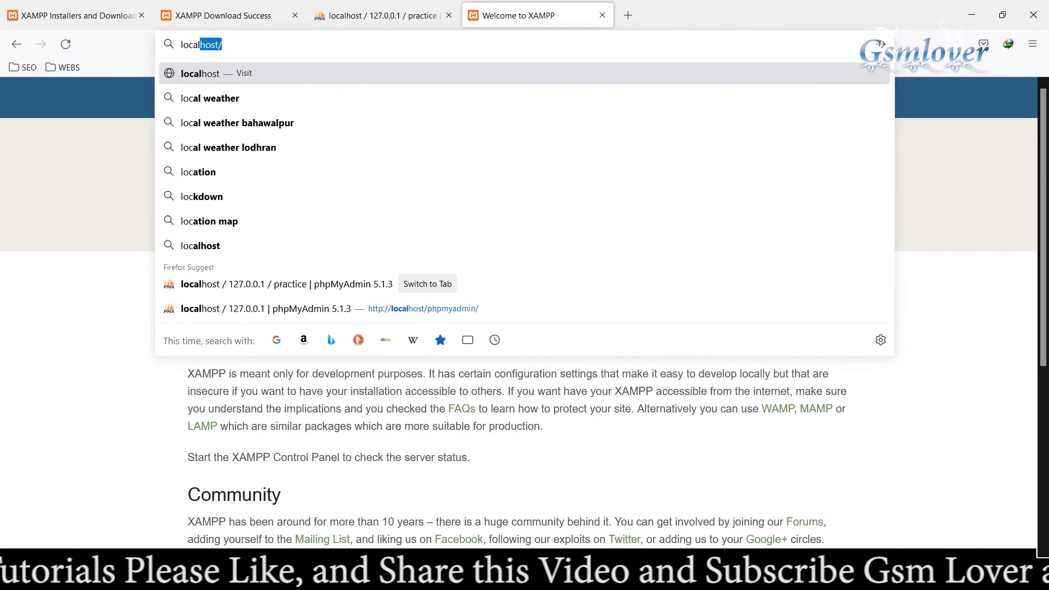
pyautogui.write('host')
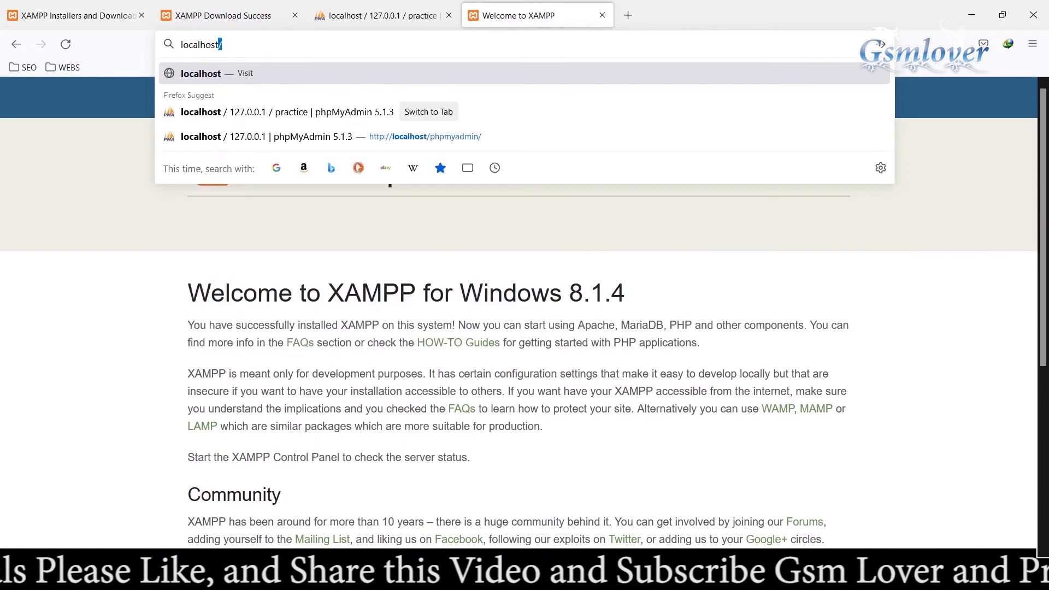
pyautogui.write('/')
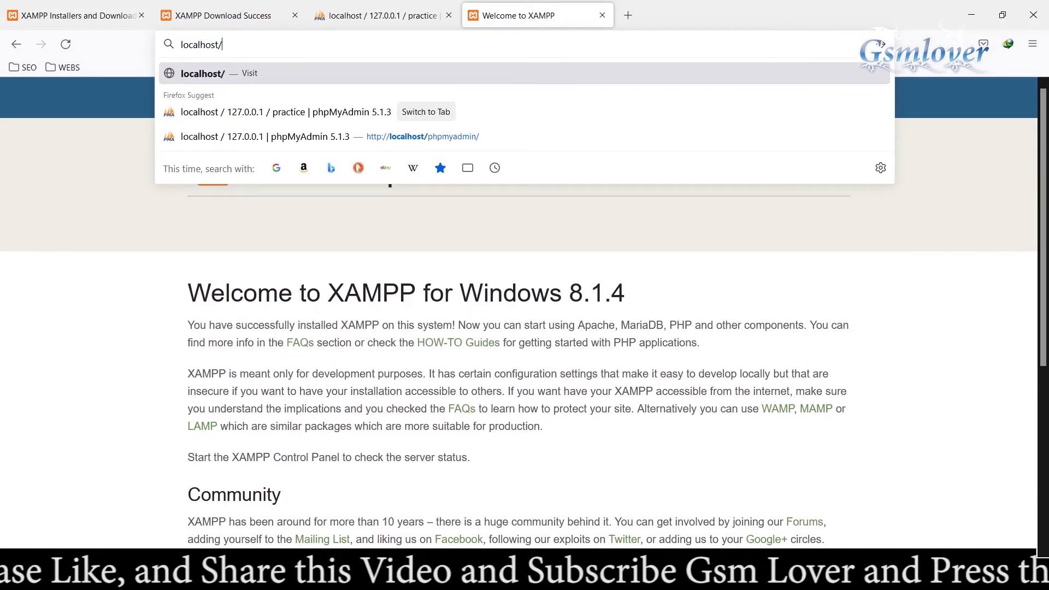
pyautogui.write('wordpres')
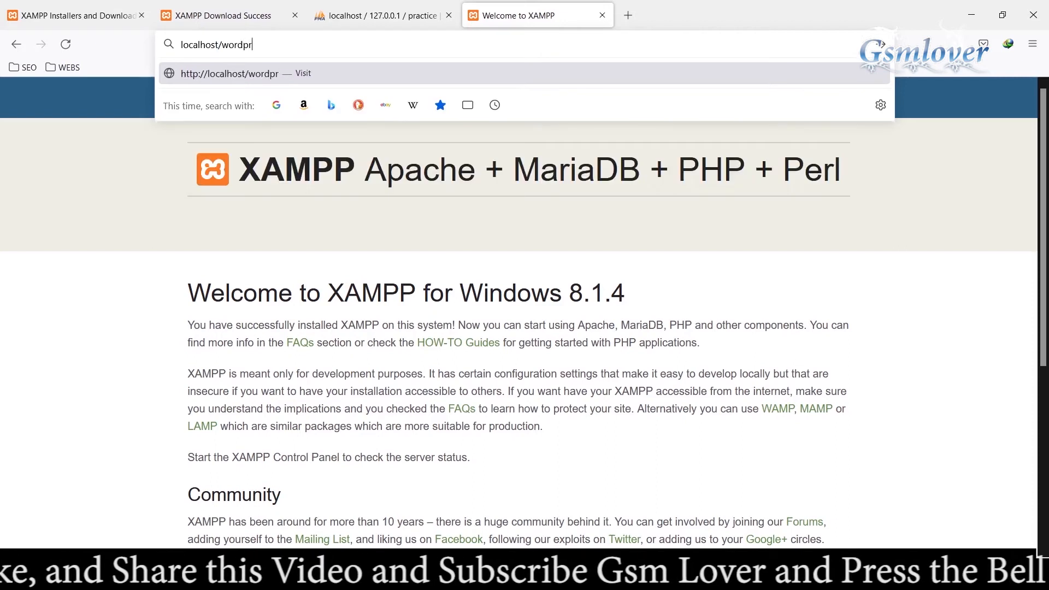
pyautogui.write('s')
pyautogui.press('Return')
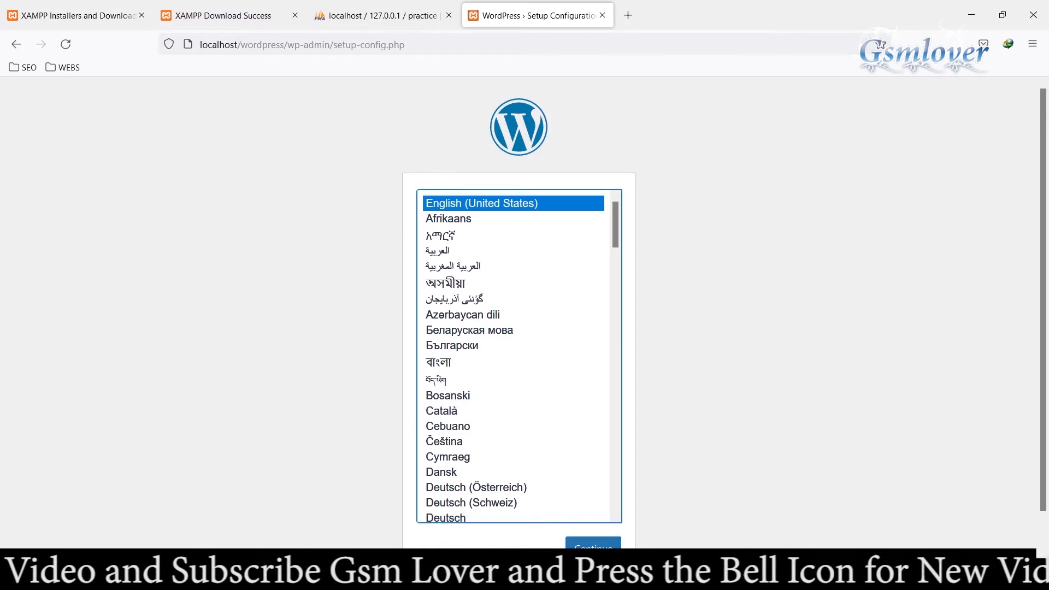
# Step: Continue the WordPress setup in English (United States) and proceed to the database connection form
pyautogui.scroll(-2, 519, 328)
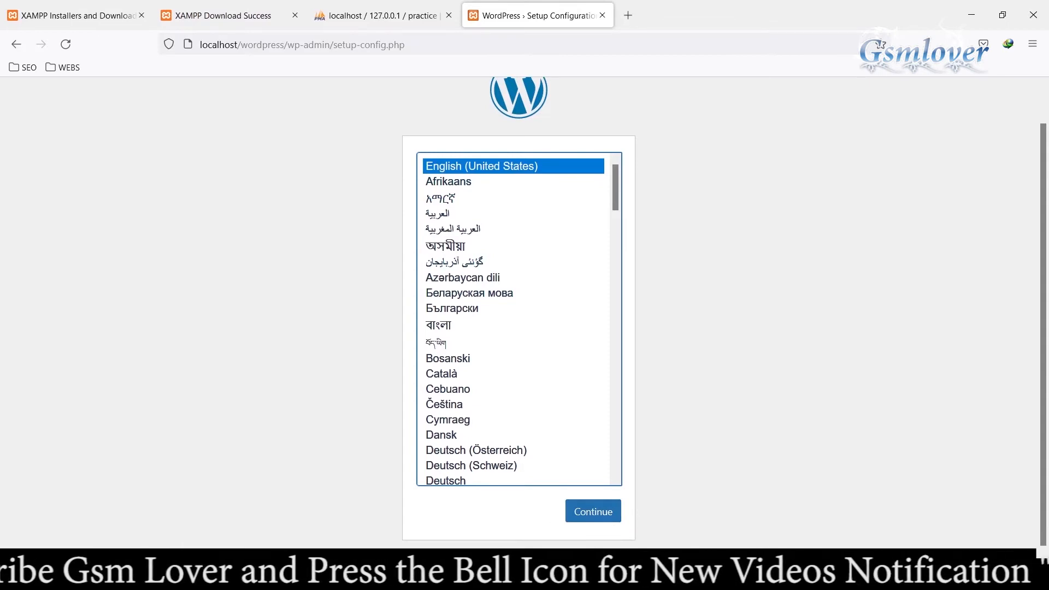
pyautogui.click(593, 511)
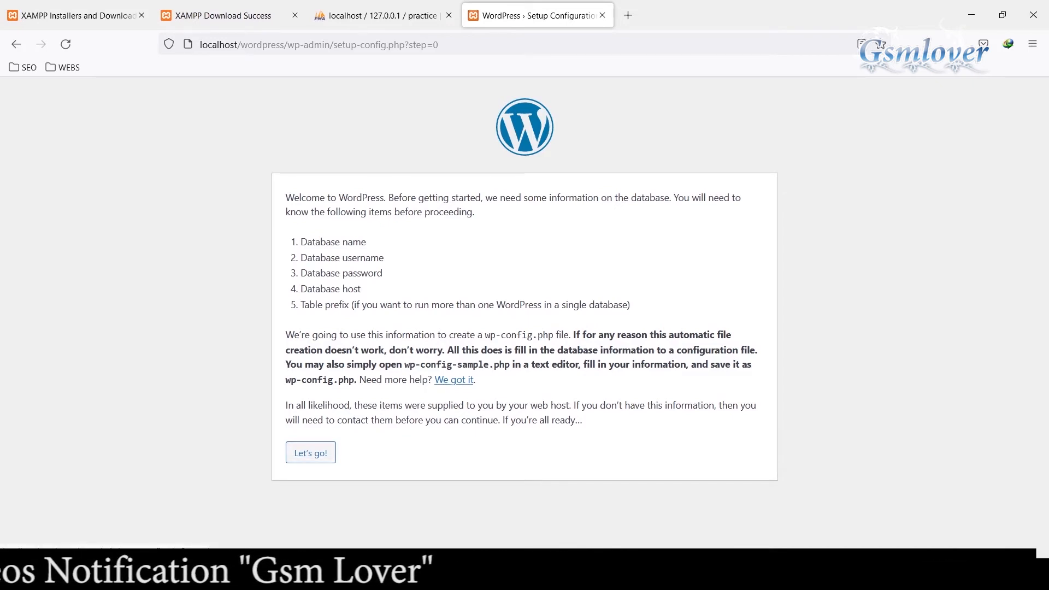
pyautogui.click(310, 453)
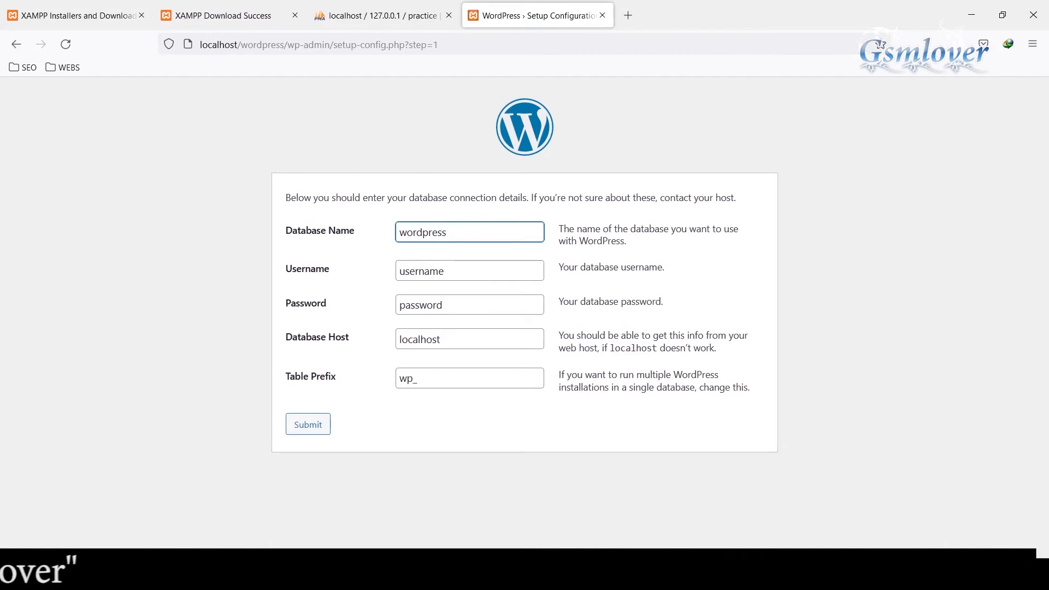
# Step: Replace the default database name in the WordPress connection details with practice
pyautogui.click(442, 233)
pyautogui.write('practice')
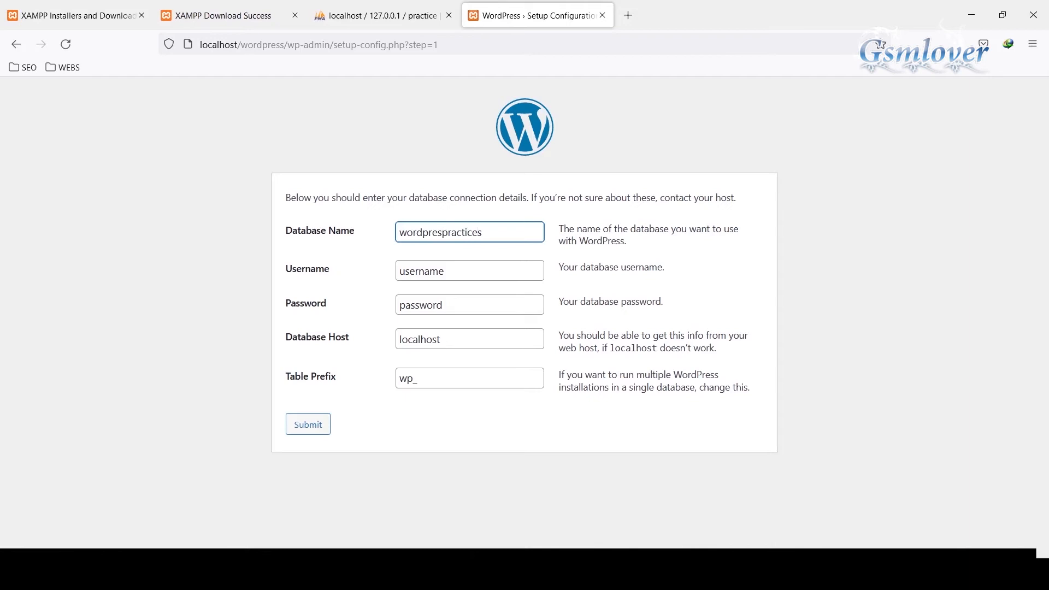
pyautogui.press('BackSpace')
pyautogui.press('BackSpace')
pyautogui.press('BackSpace')
pyautogui.press('BackSpace')
pyautogui.press('BackSpace')
pyautogui.press('BackSpace')
pyautogui.press('BackSpace')
pyautogui.press('BackSpace')
pyautogui.press('BackSpace')
pyautogui.press('BackSpace')
pyautogui.press('BackSpace')
pyautogui.press('BackSpace')
pyautogui.press('BackSpace')
pyautogui.press('BackSpace')
pyautogui.press('BackSpace')
pyautogui.press('BackSpace')
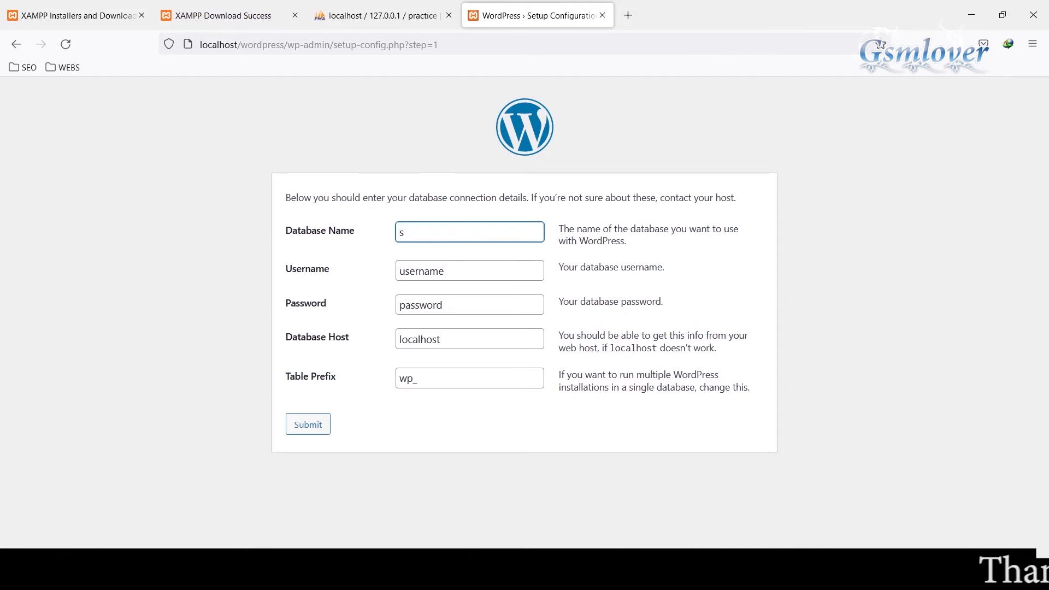
pyautogui.press('Delete')
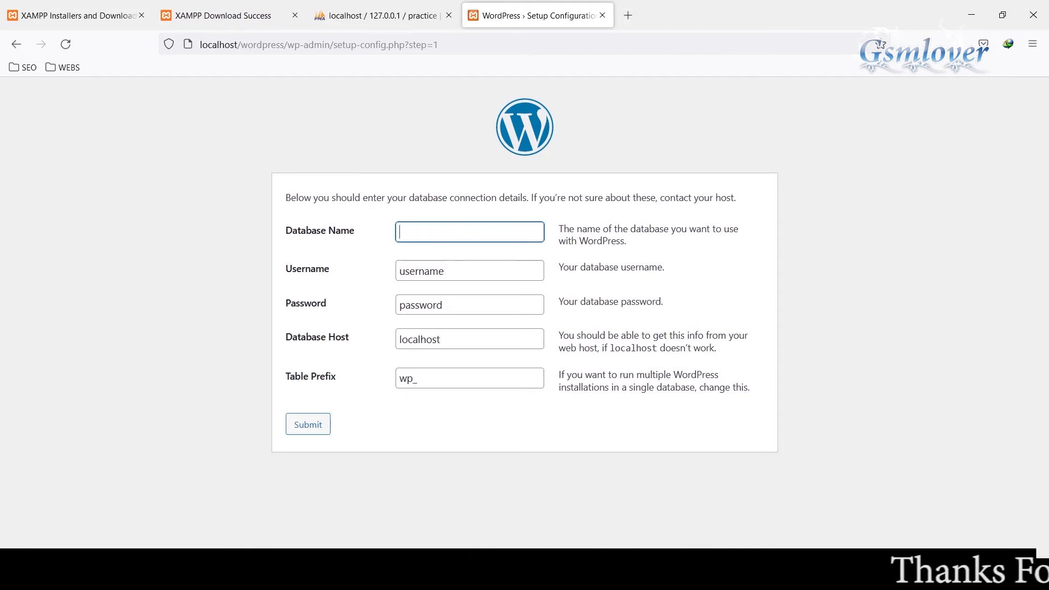
pyautogui.write('pra')
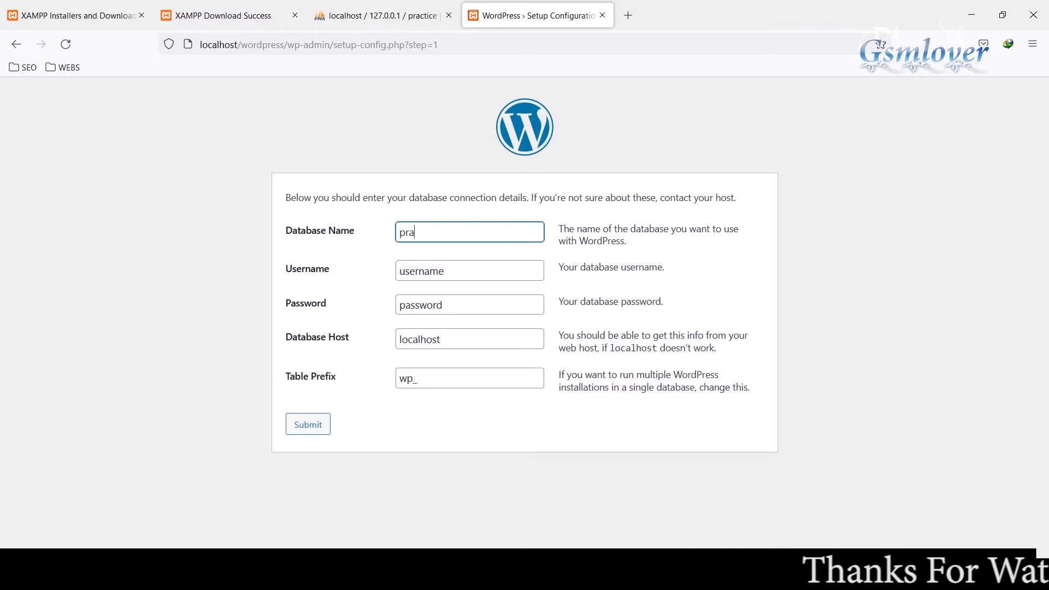
pyautogui.write('ctice')
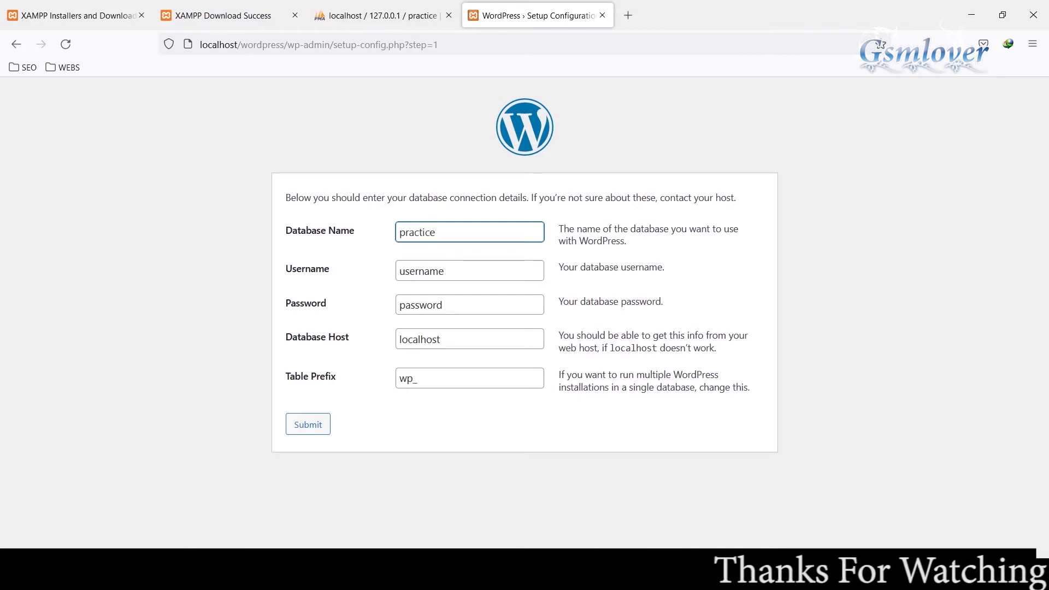